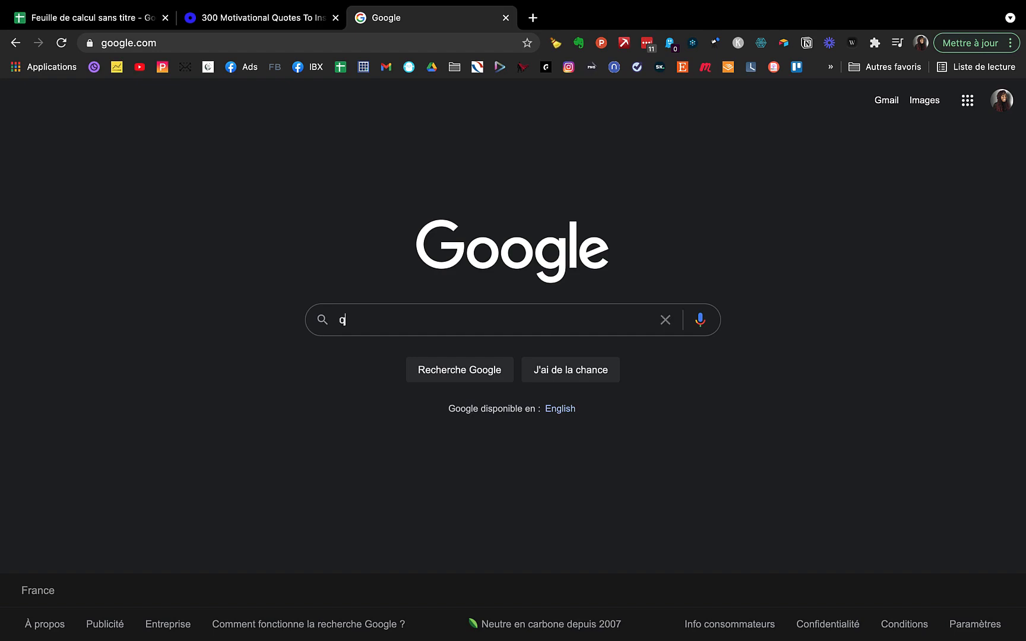
Search Google for "quote motivation" and look through the results for pages of motivational quotes
key("BackSpace")
key("BackSpace")
key("BackSpace")
key("BackSpace")
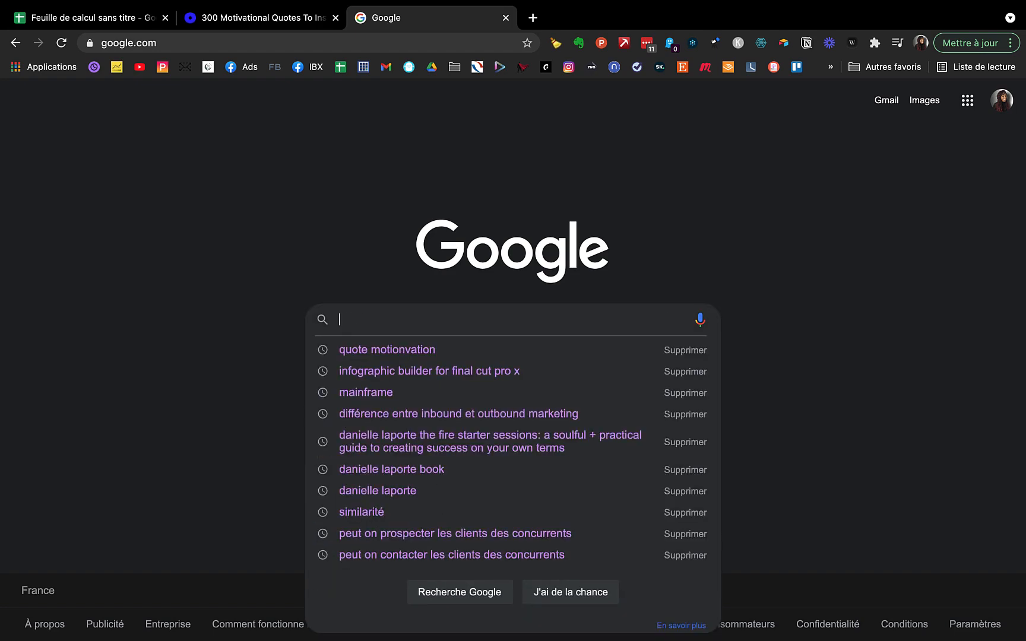
type("quote ")
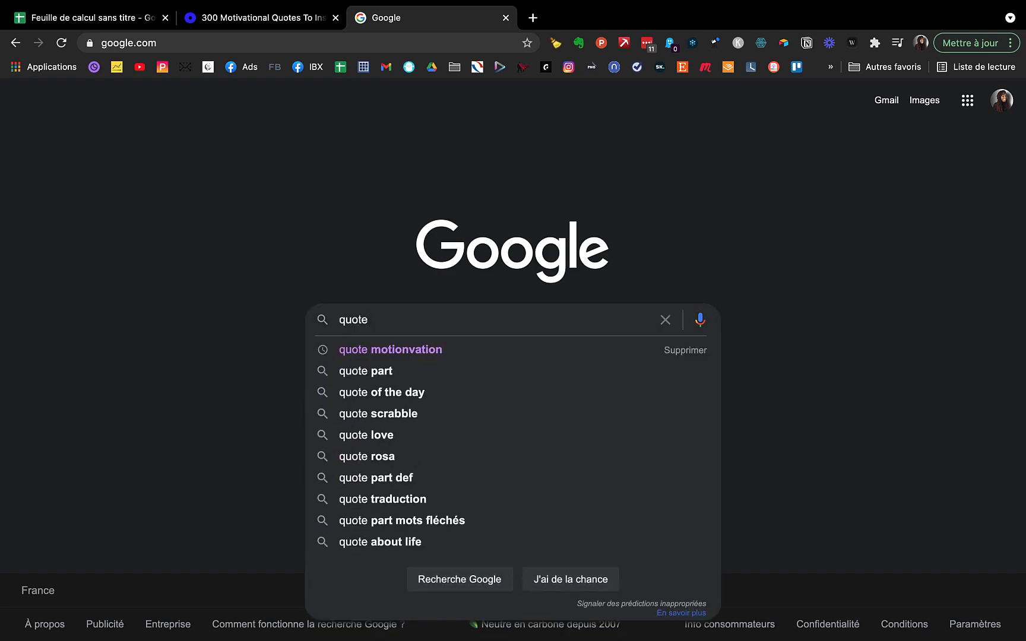
type("motivation")
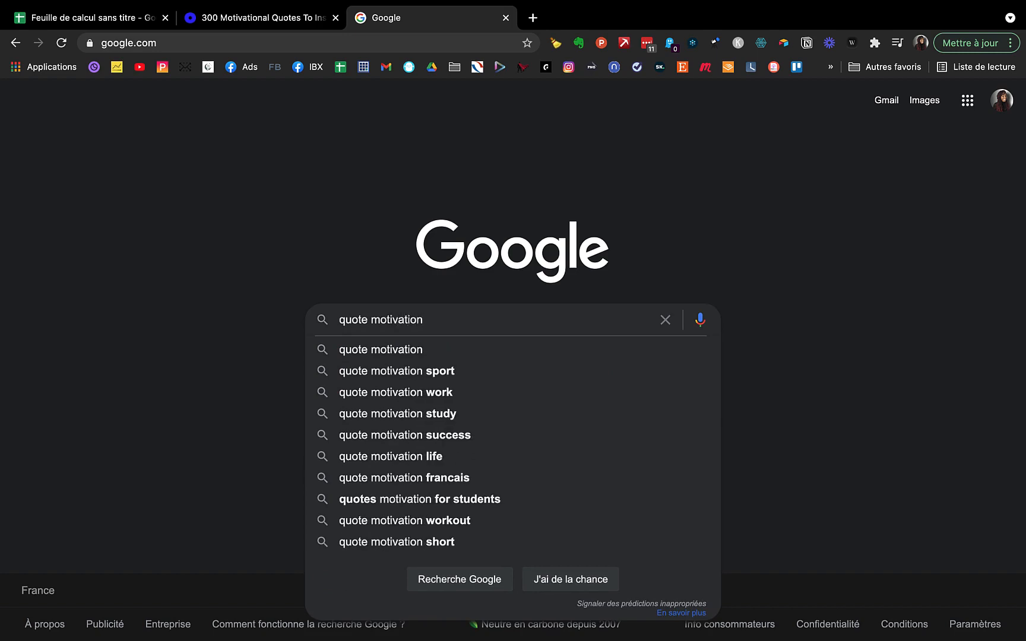
key("Return")
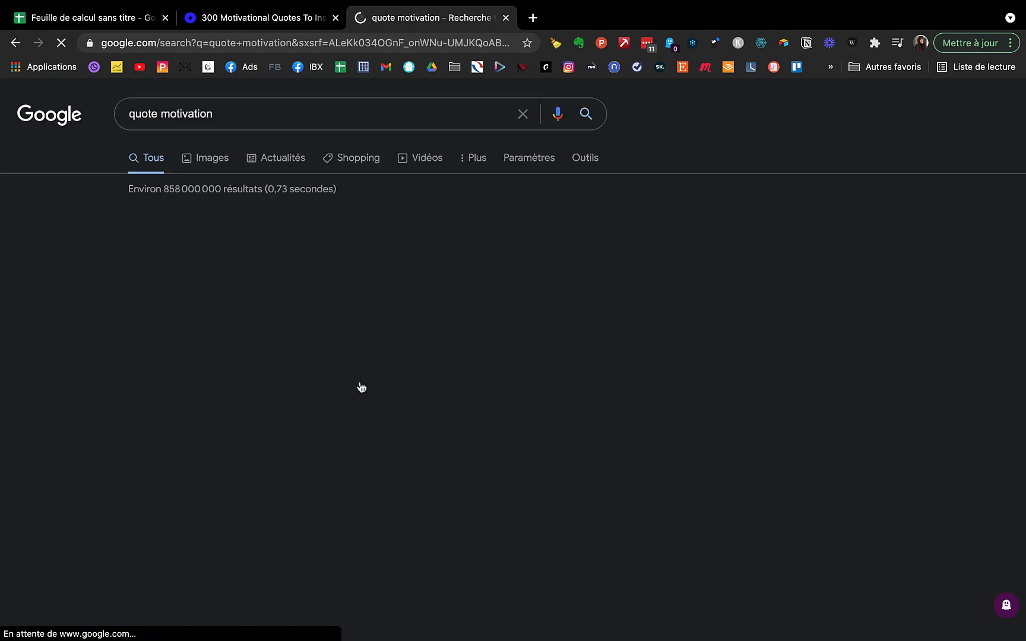
scroll(380, 350, "down", 4)
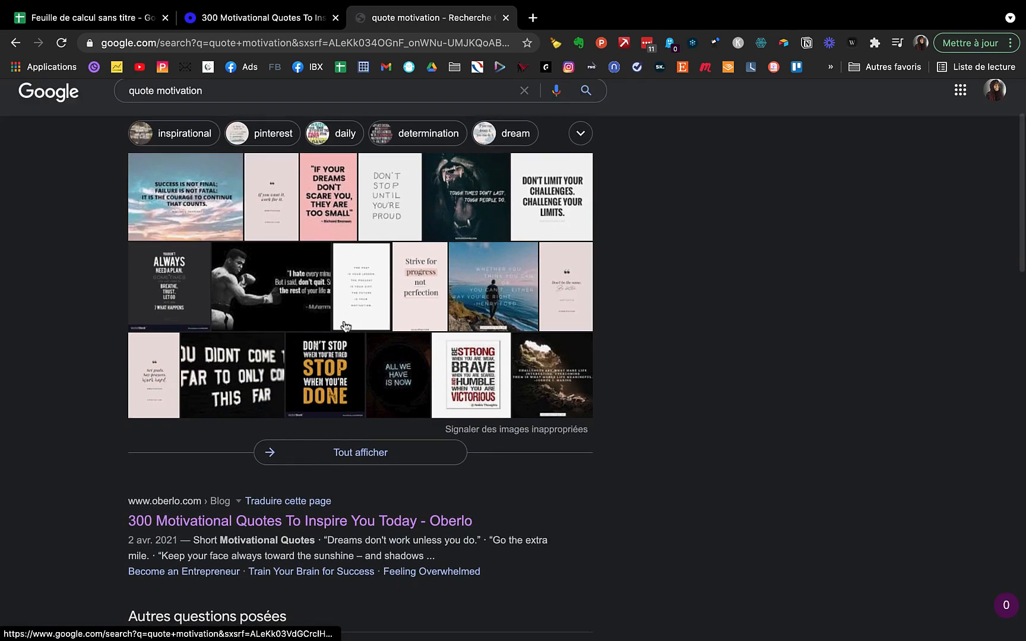
scroll(353, 318, "down", 3)
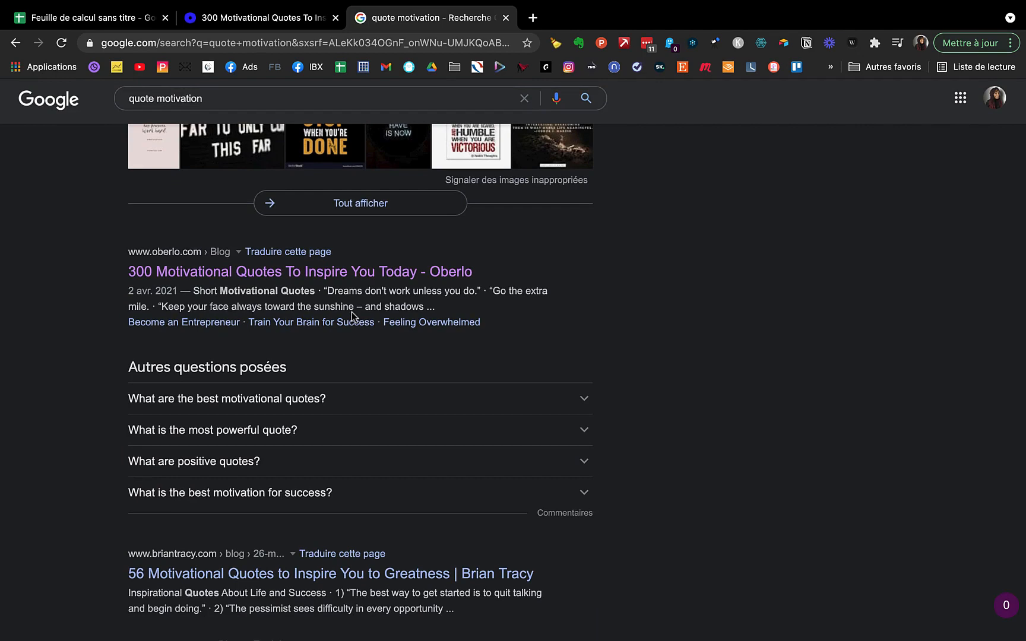
scroll(404, 406, "down", 10)
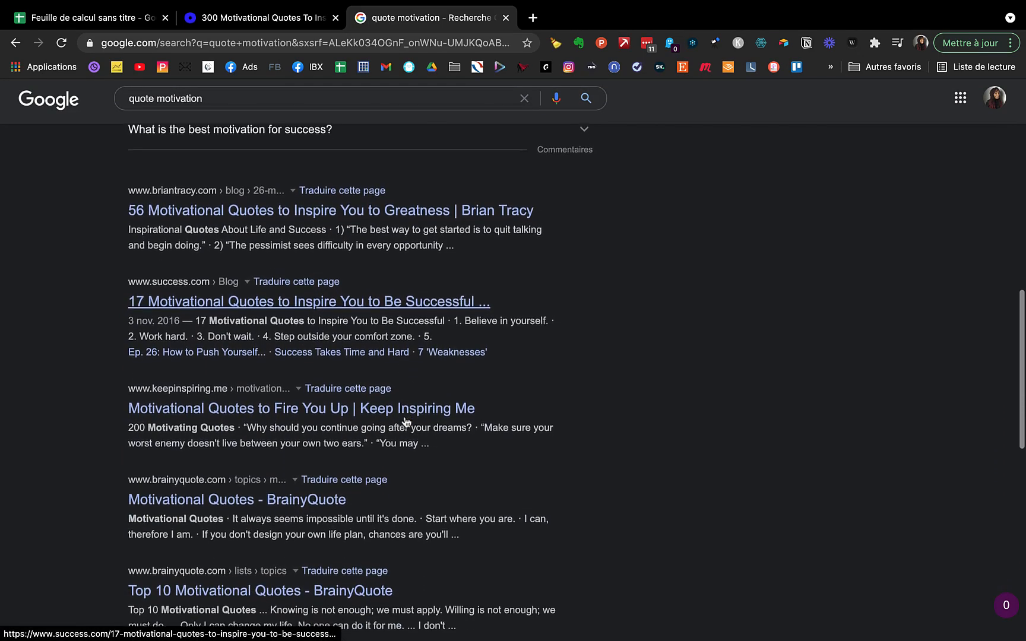
scroll(405, 416, "down", 7)
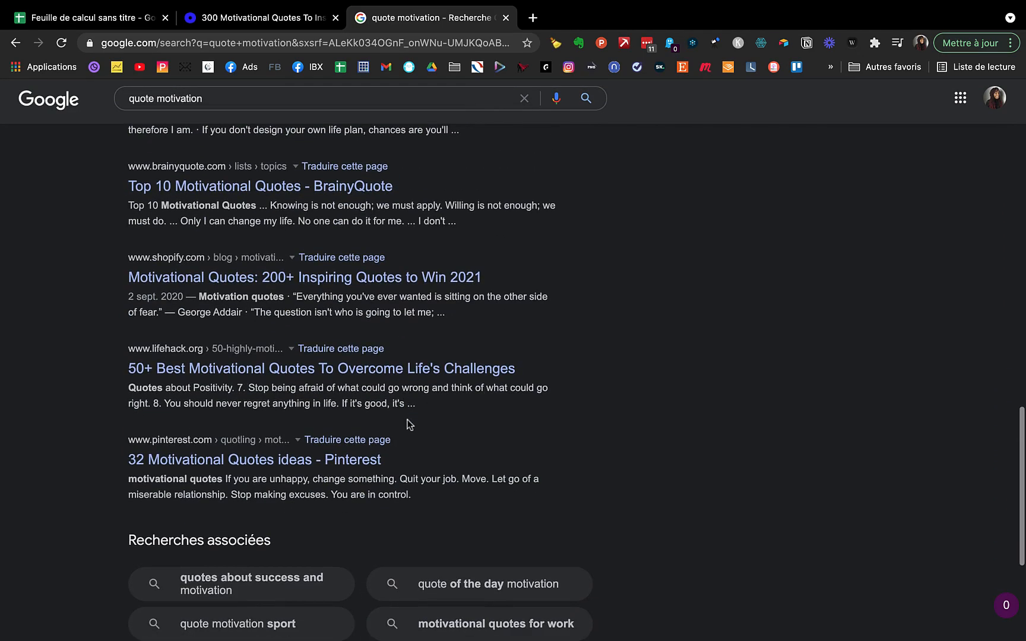
Switch to the open Oberlo article and copy the 11 quotes listed under Motivational Quotes for Entrepreneurs
left_click(246, 22)
scroll(245, 309, "down", 6)
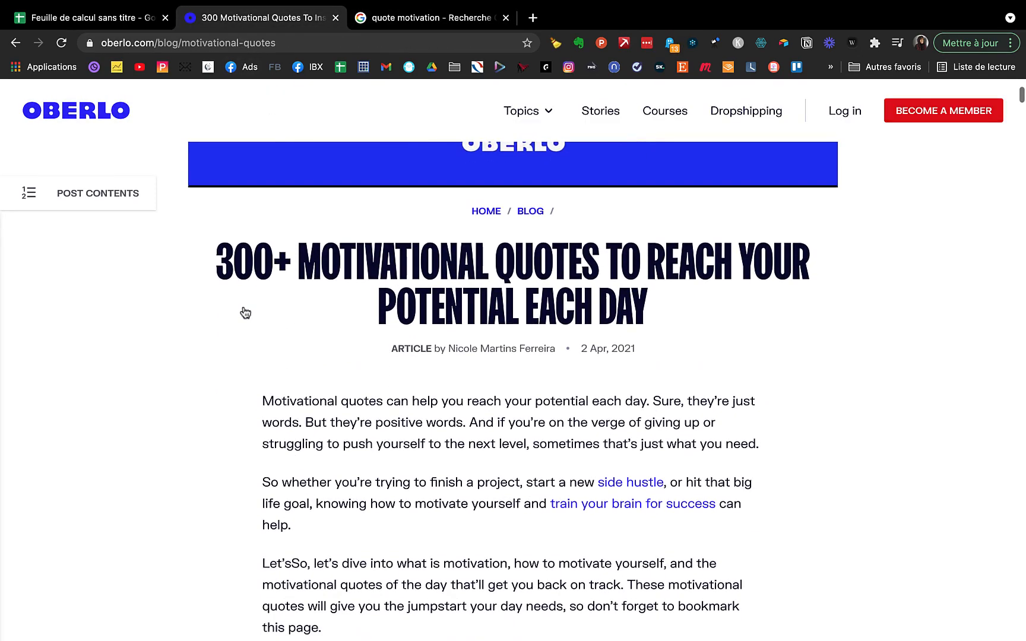
scroll(246, 312, "down", 2)
scroll(245, 312, "up", 1)
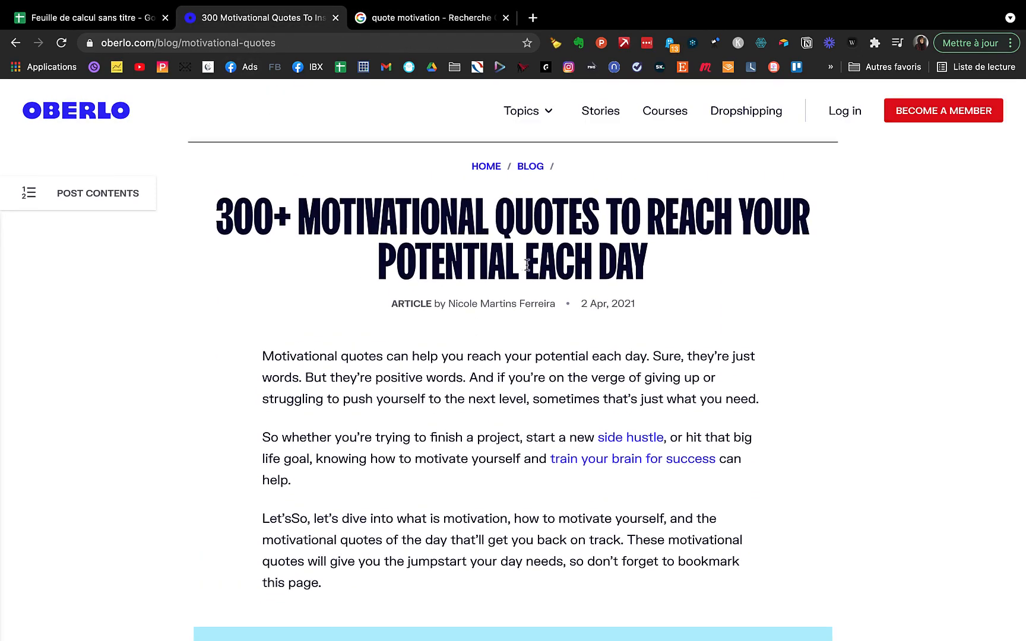
scroll(465, 377, "down", 13)
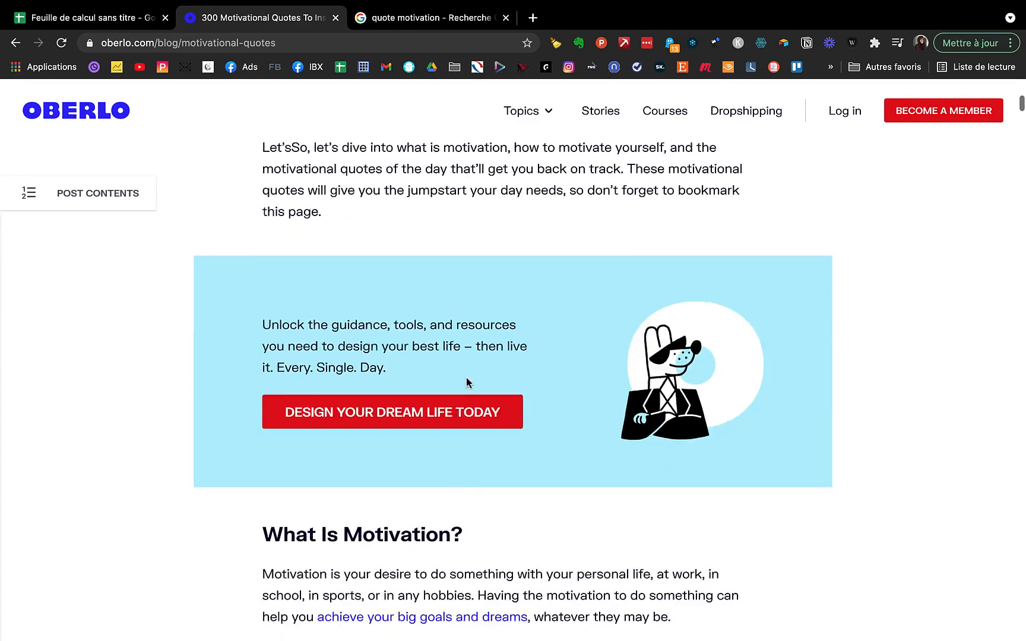
scroll(466, 378, "down", 19)
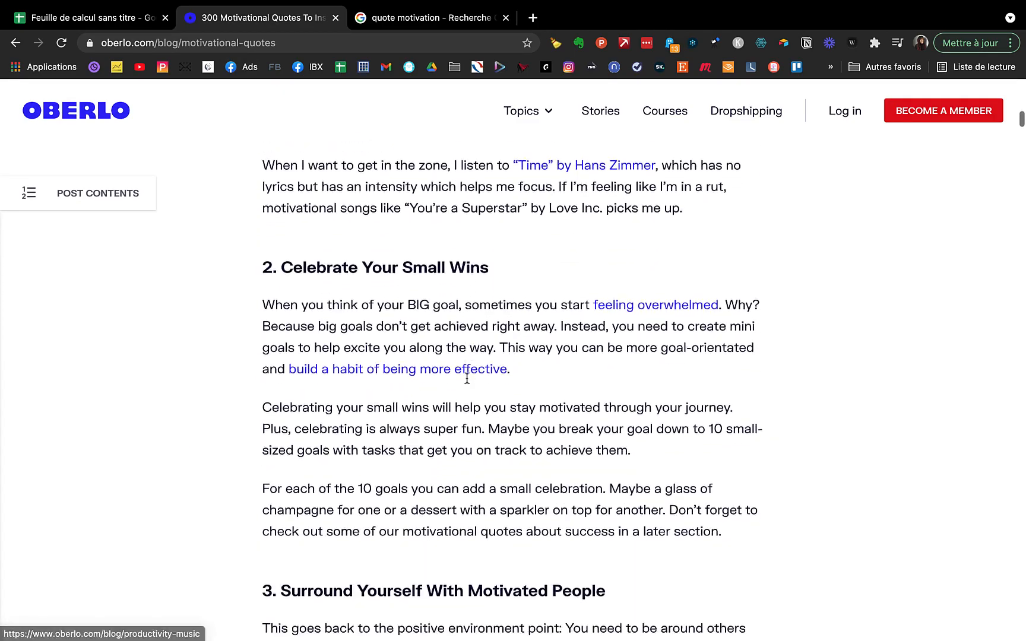
scroll(467, 378, "down", 8)
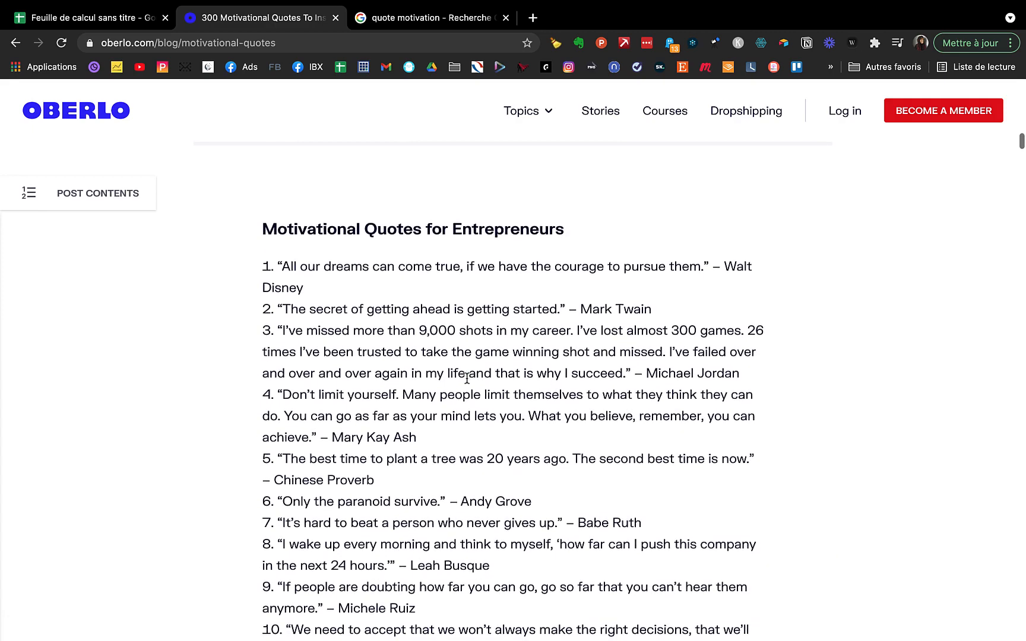
scroll(466, 380, "up", 1)
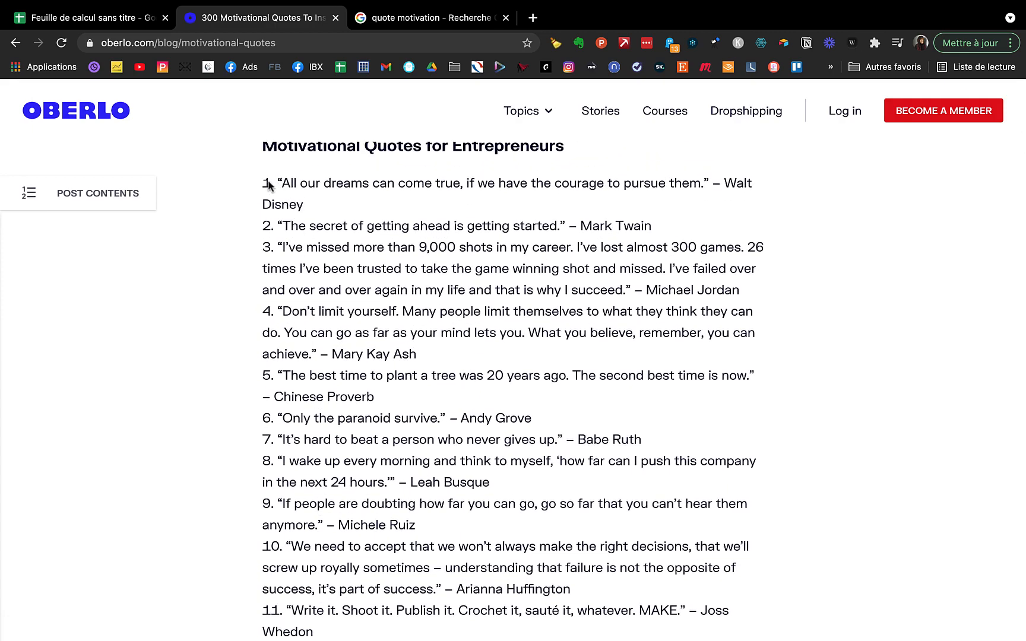
left_click_drag(263, 187, 384, 629)
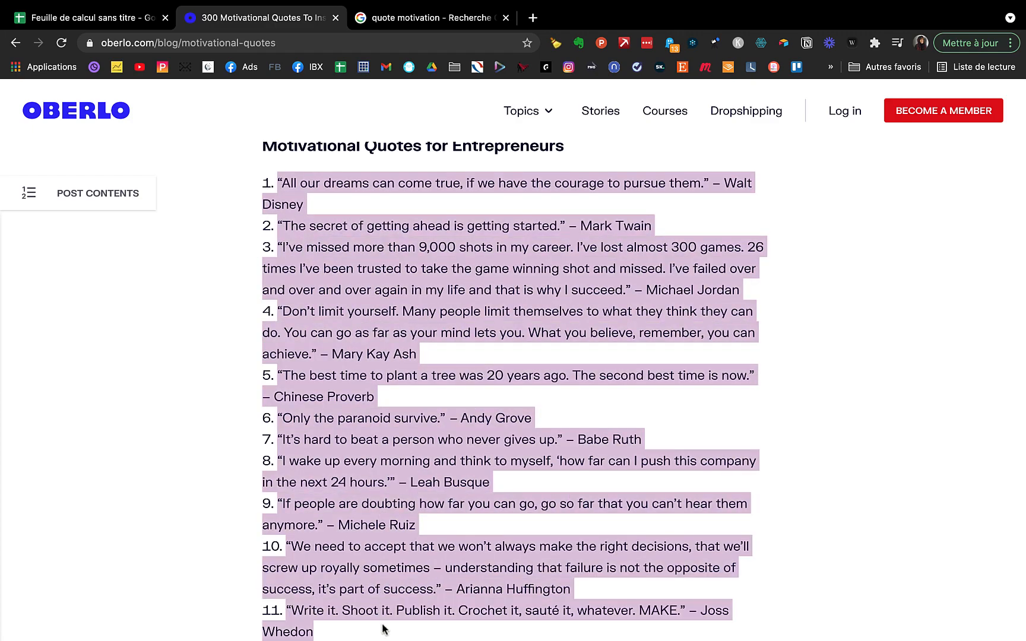
scroll(374, 545, "down", 2)
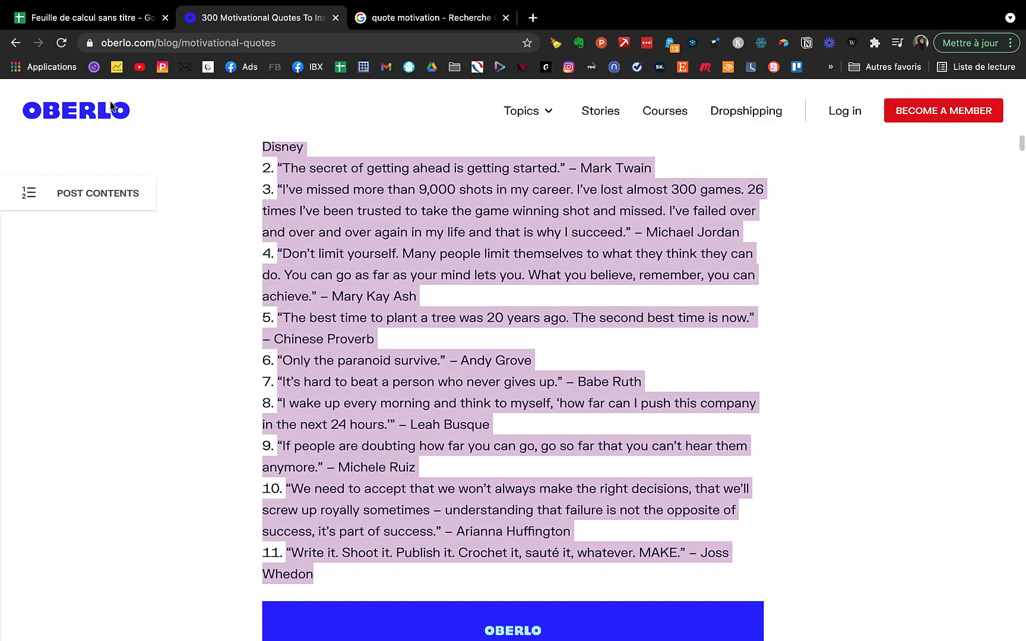
Switch to the blank Google Sheets spreadsheet and paste the copied quotes starting in cell A1
left_click(101, 23)
left_click(62, 196)
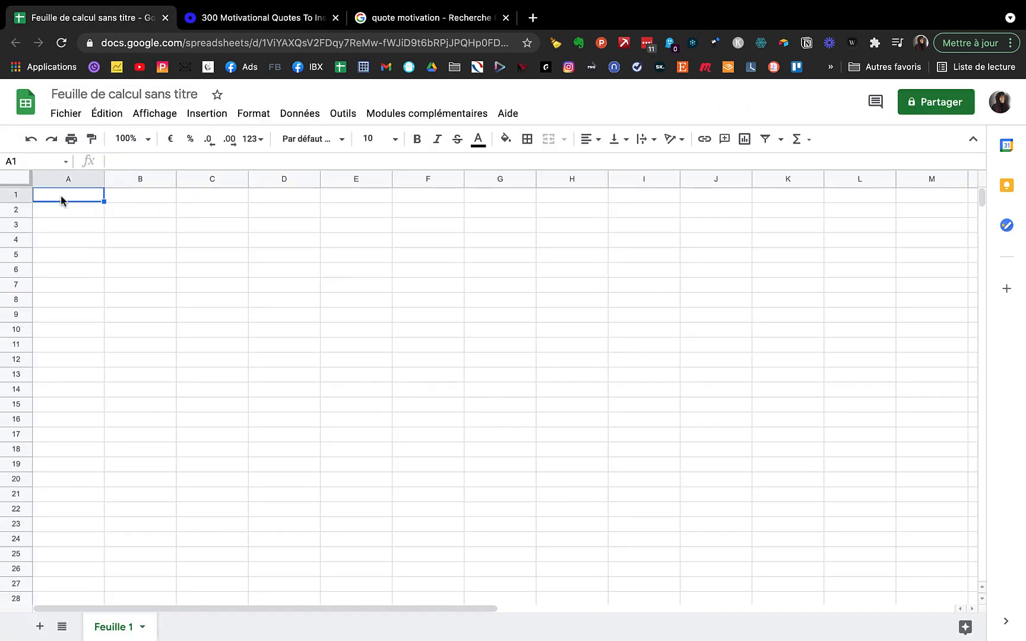
key("super+v")
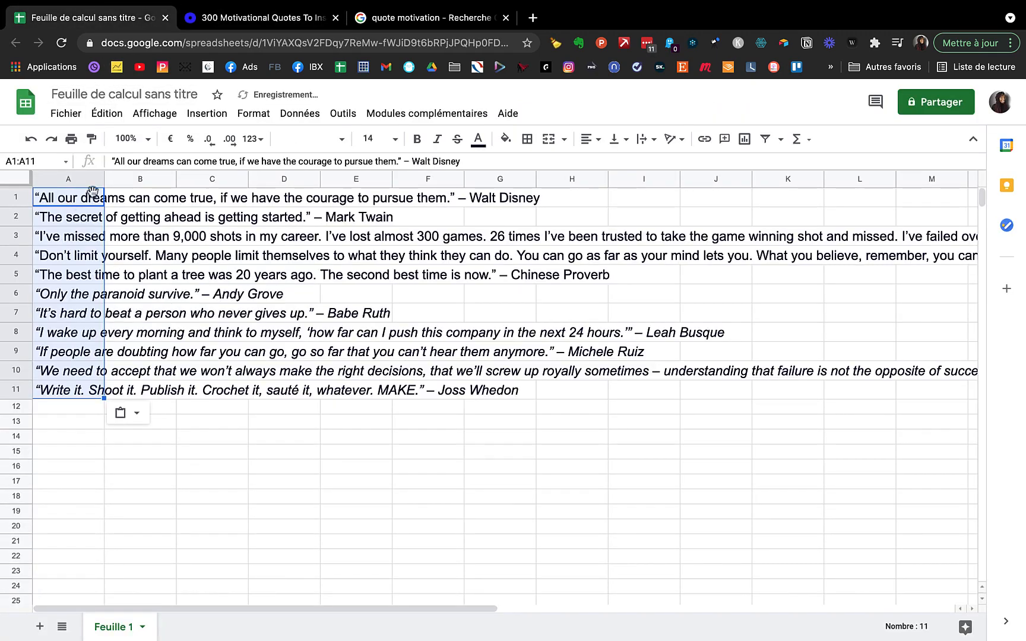
Widen column A to about four times its width and turn on text wrapping for the whole column
left_click_drag(104, 178, 331, 170)
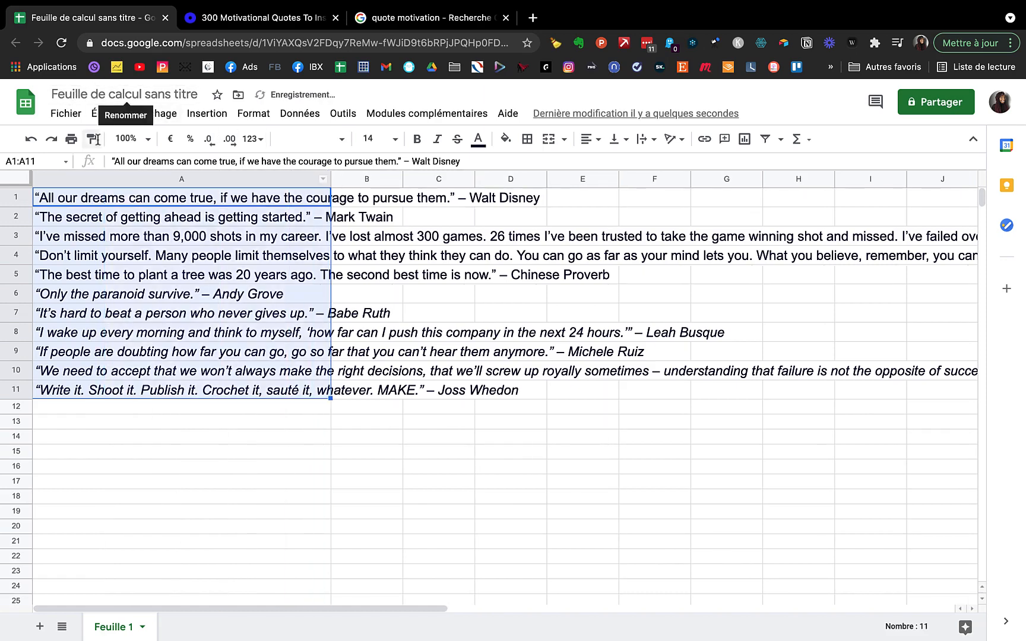
left_click(177, 179)
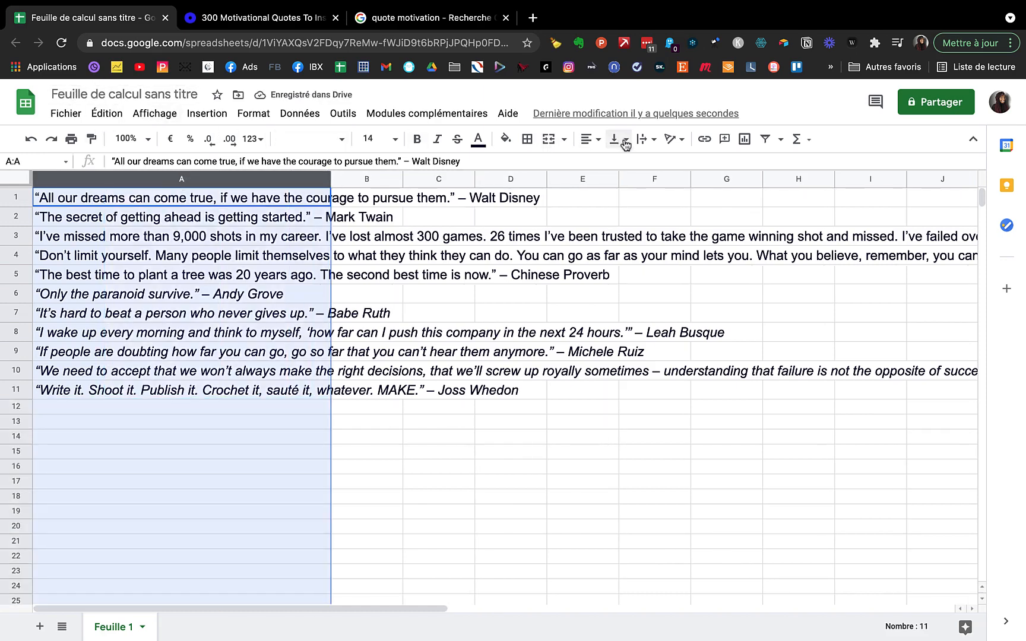
left_click(645, 139)
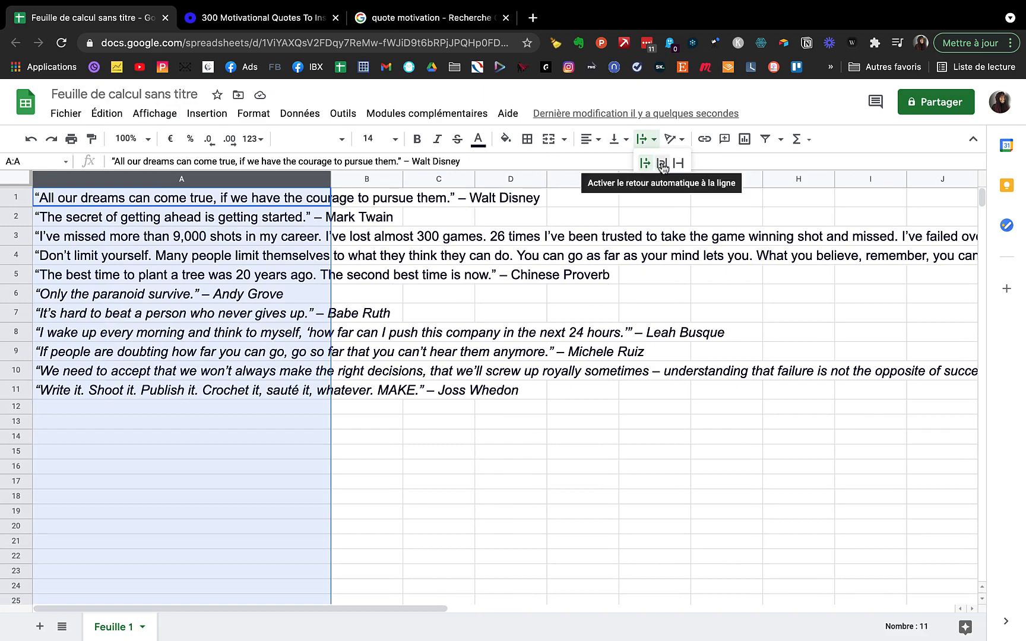
left_click(660, 163)
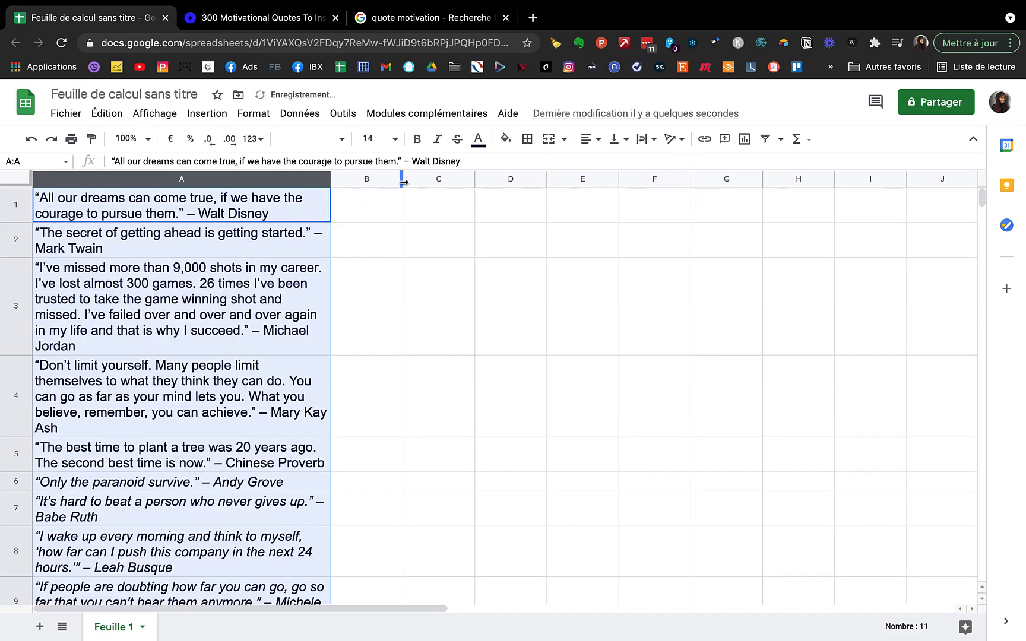
Enter the formula =GOOGLETRANSLATE(A1;"en","fr") in cell C1 to translate the first quote from English to French
left_click(441, 218)
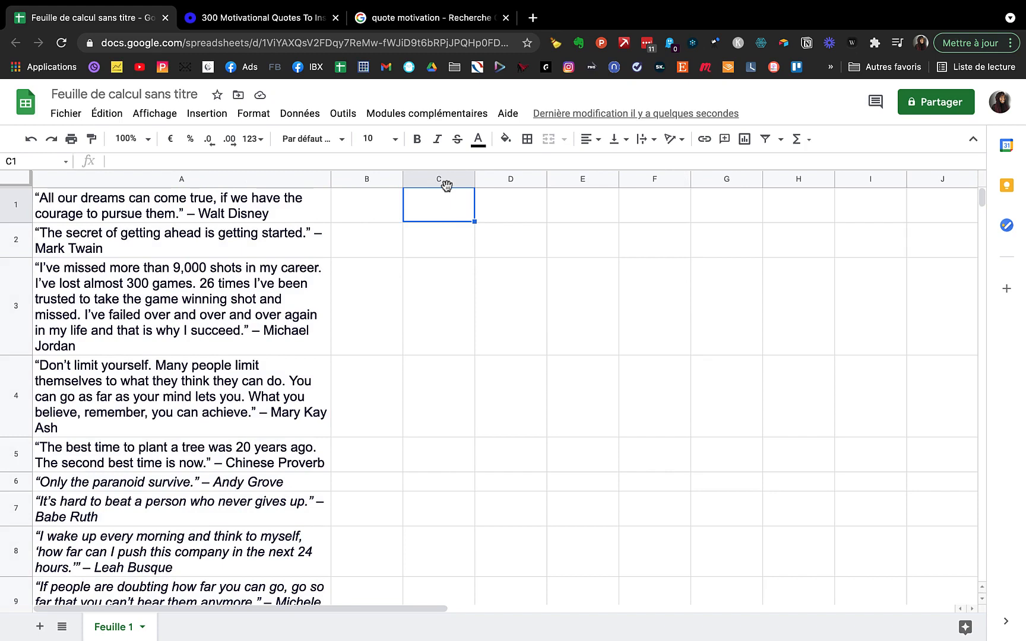
type("=goo")
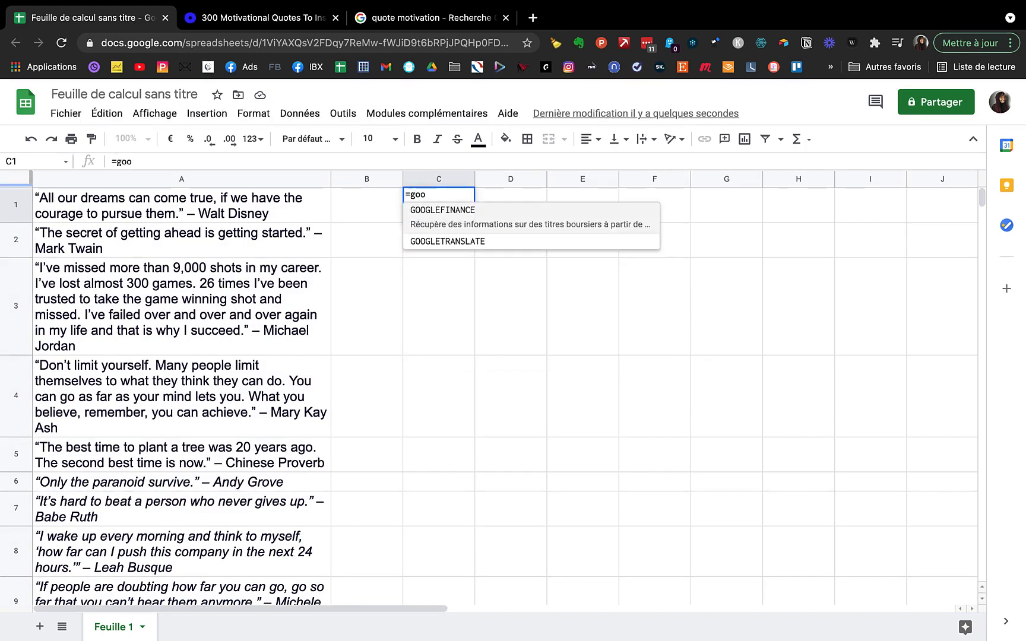
left_click(457, 239)
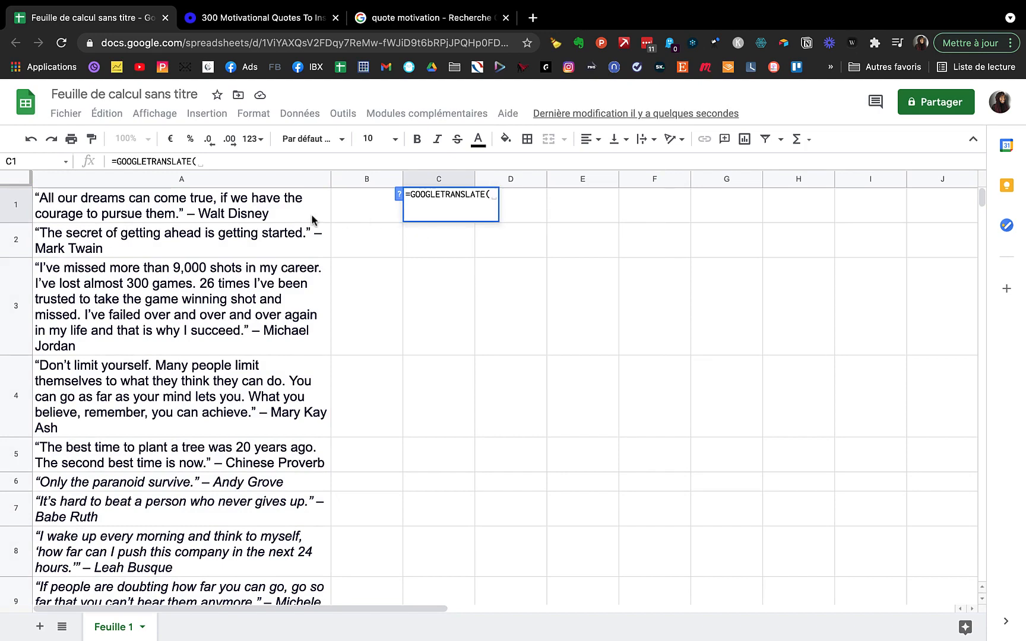
left_click(274, 214)
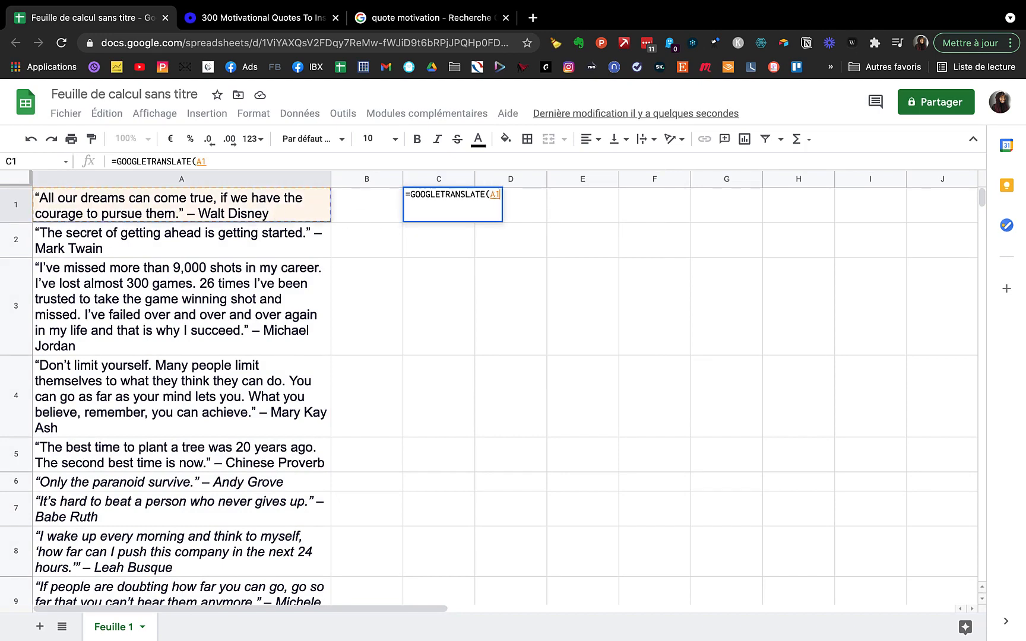
type(";\"")
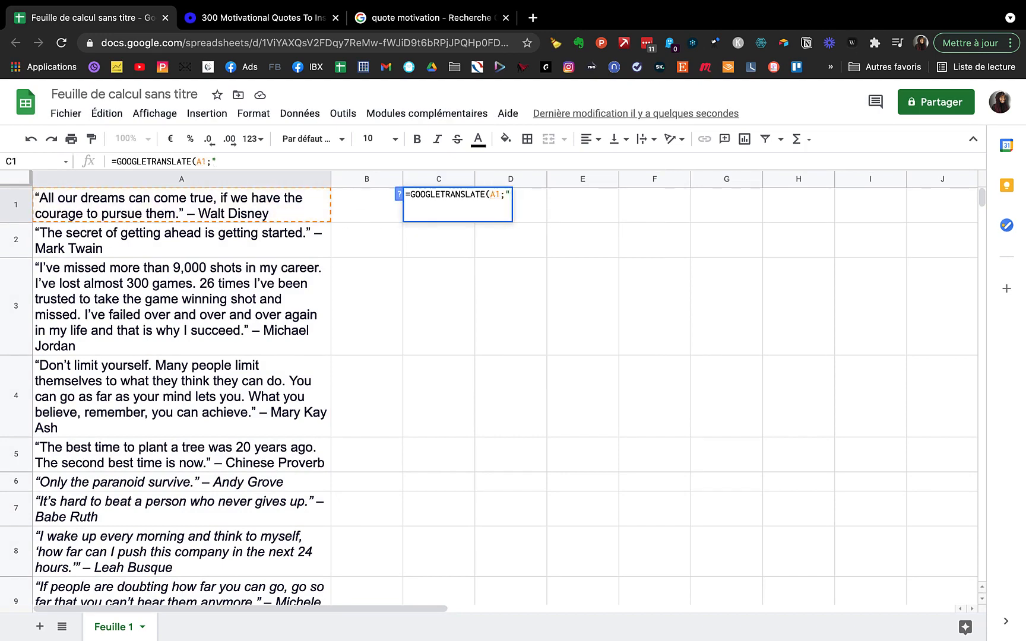
type("en\";")
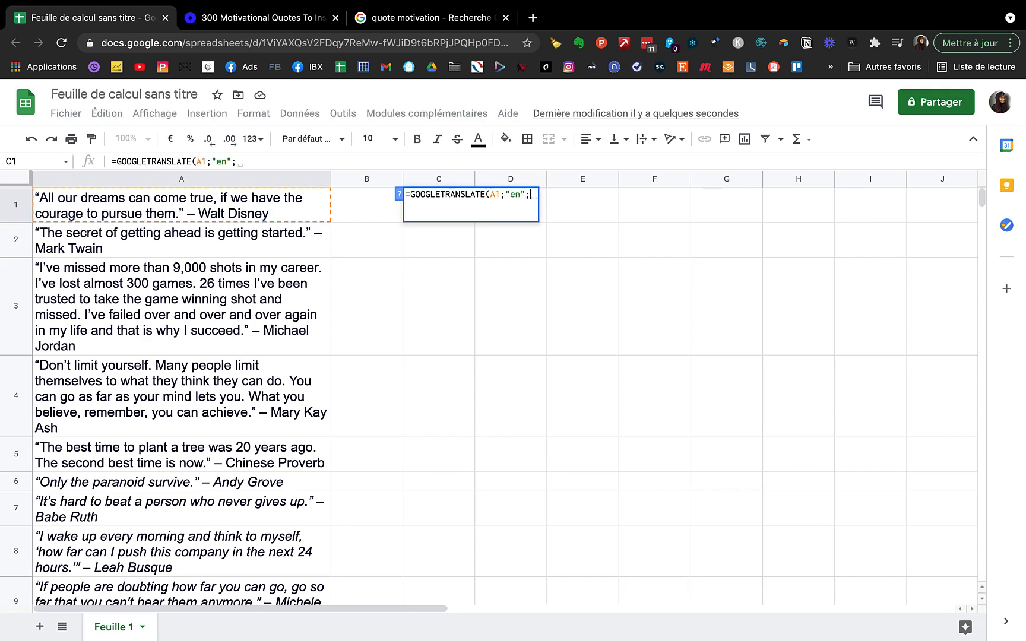
key("BackSpace")
key("BackSpace")
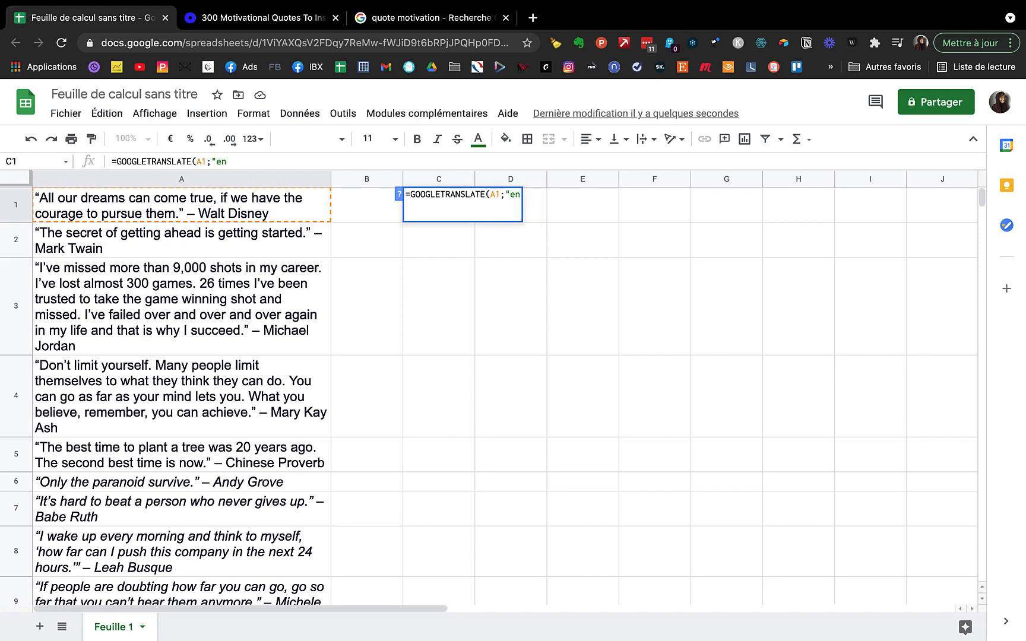
type("\",\"fr\")")
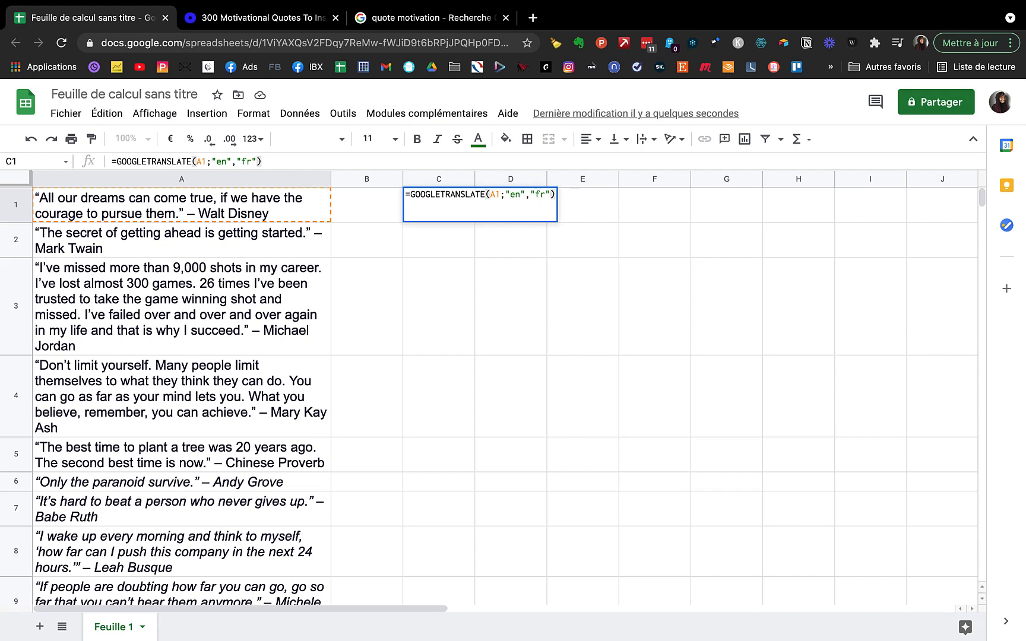
key("Return")
Correct the formula in C1 by replacing the comma before "fr" with a semicolon, giving =GOOGLETRANSLATE(A1;"en";"fr")
left_click(456, 205)
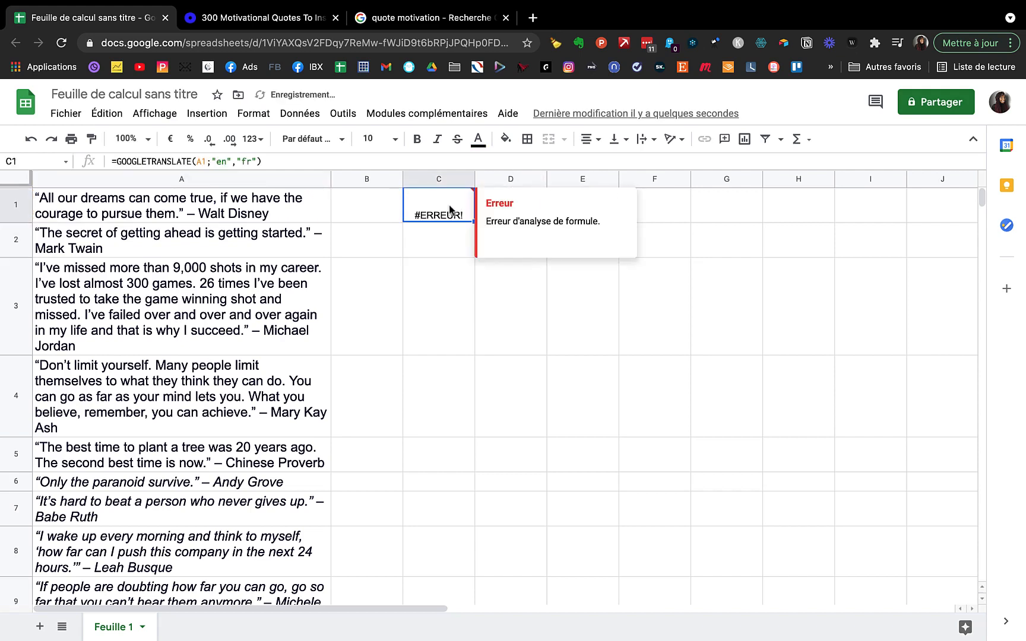
left_click(236, 161)
key("Left")
key("Left")
key("Left")
key("Left")
key("Left")
key("BackSpace")
type(";")
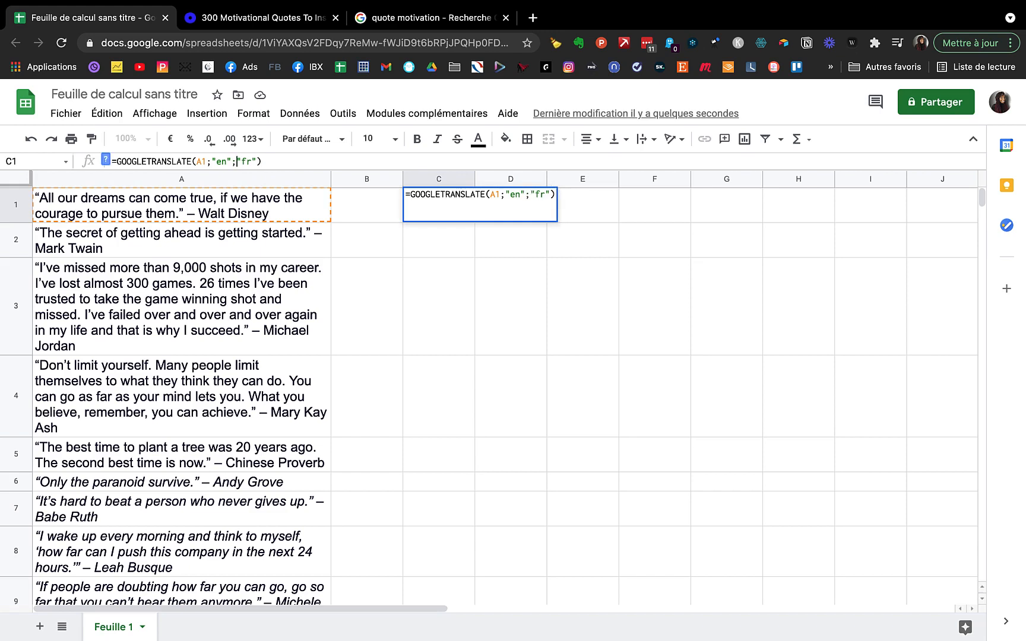
key("Return")
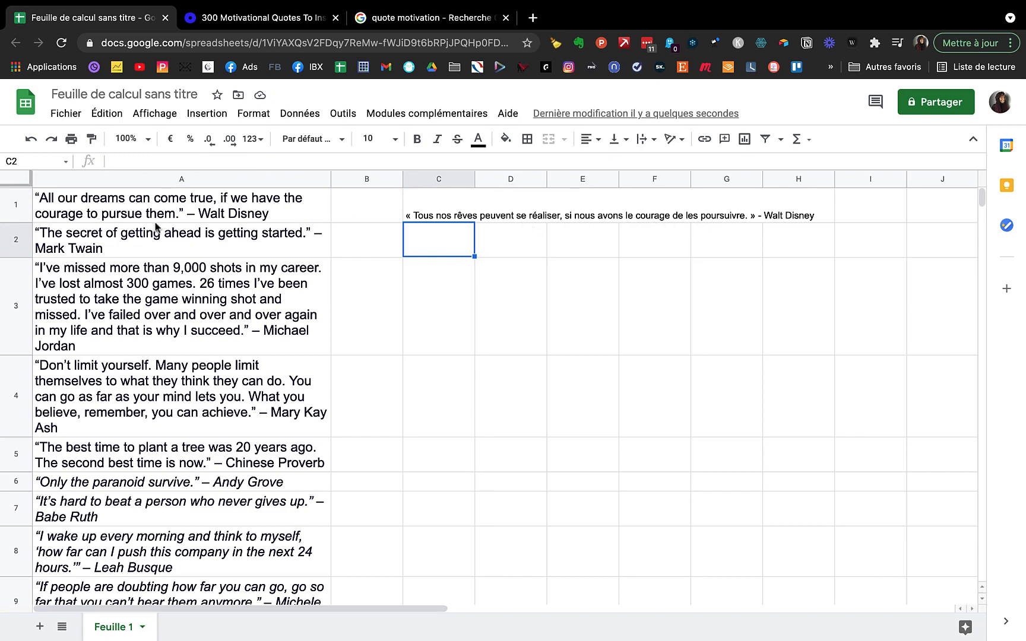
Fill the translation formula from C1 down through cell C4
left_click(450, 203)
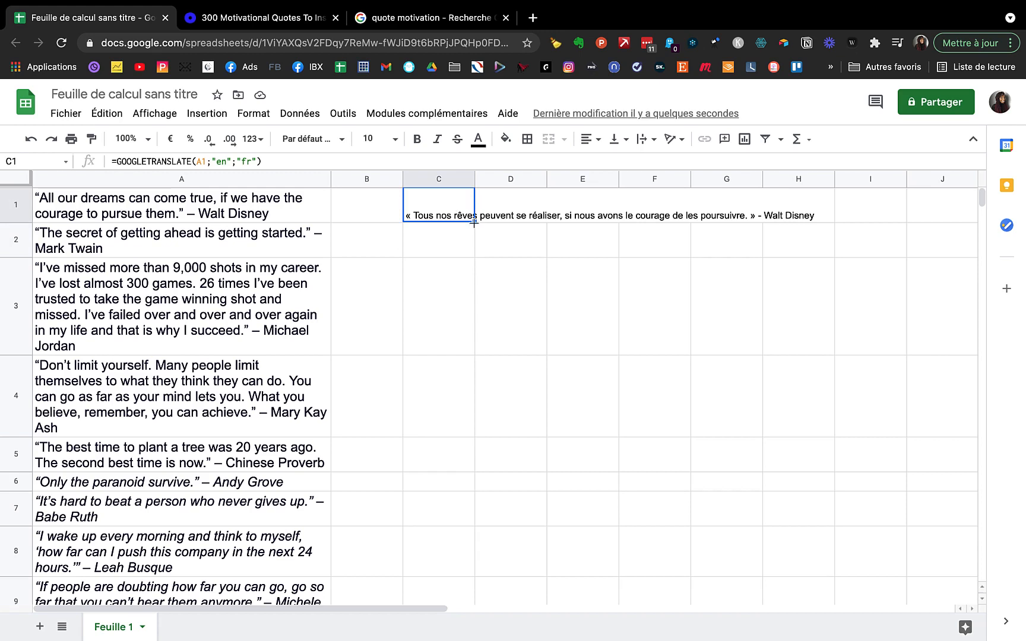
left_click_drag(474, 223, 471, 388)
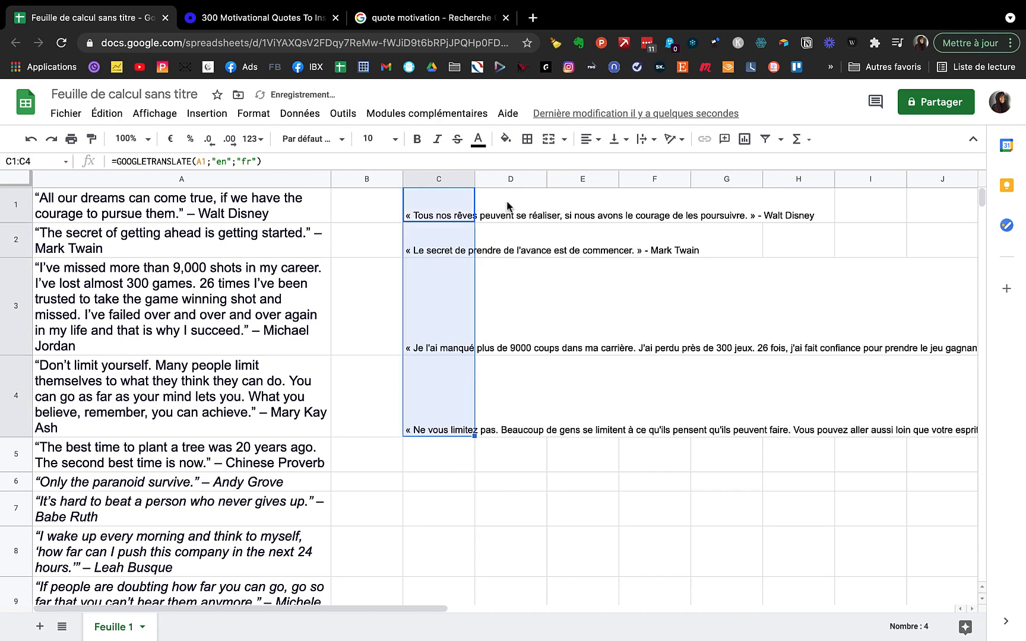
Turn on text wrapping for column C and widen it to about three times its width
left_click(457, 178)
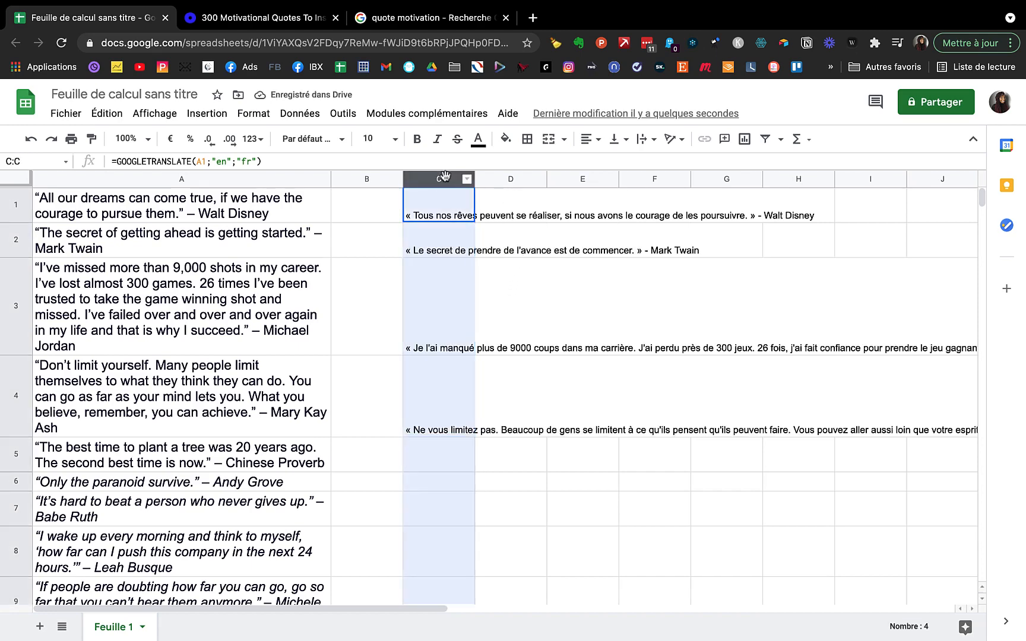
left_click(657, 143)
left_click(662, 162)
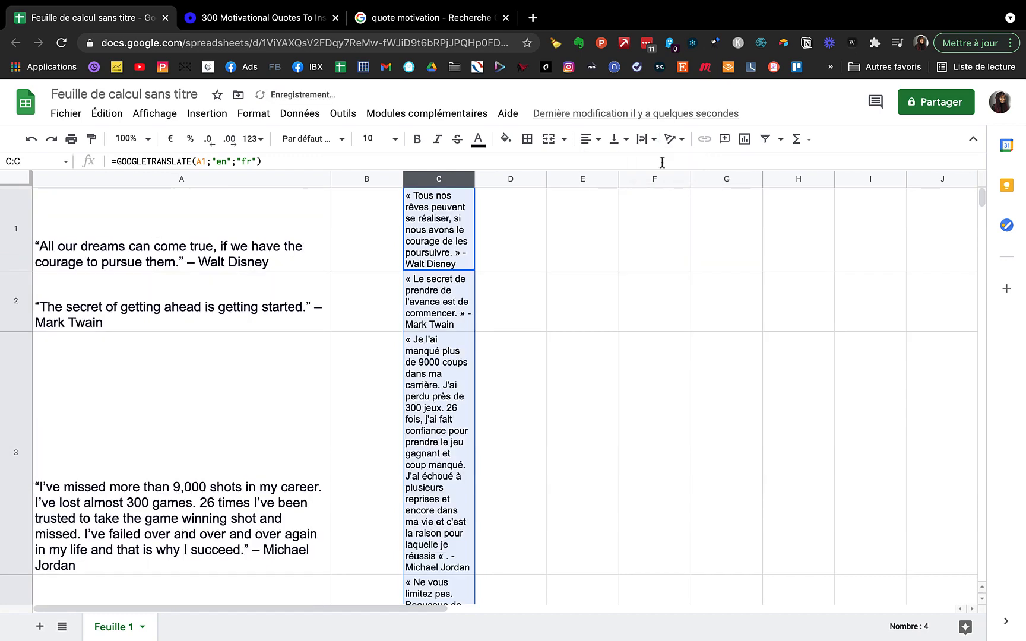
left_click_drag(474, 178, 616, 182)
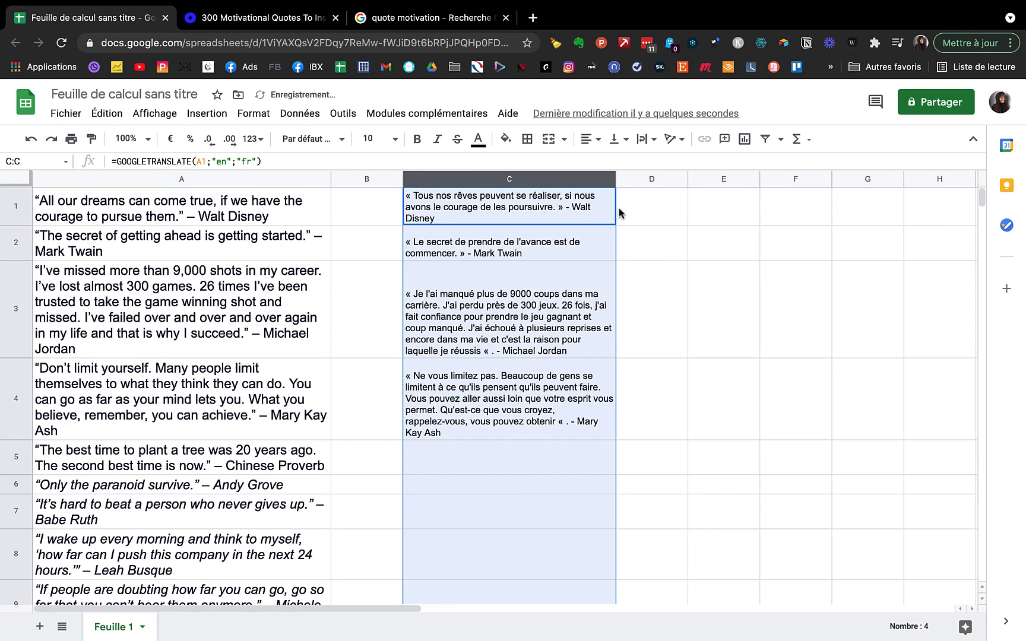
Try to copy the translation formula from C1 into D1 and compare the cell references of both formulas
left_click(644, 213)
left_click(578, 212)
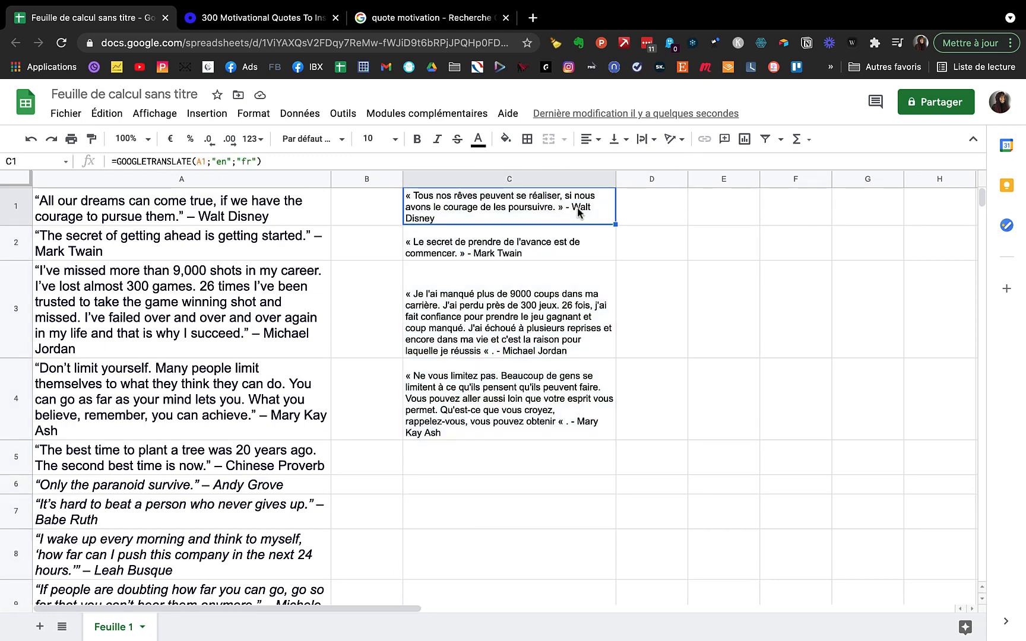
left_click(642, 215)
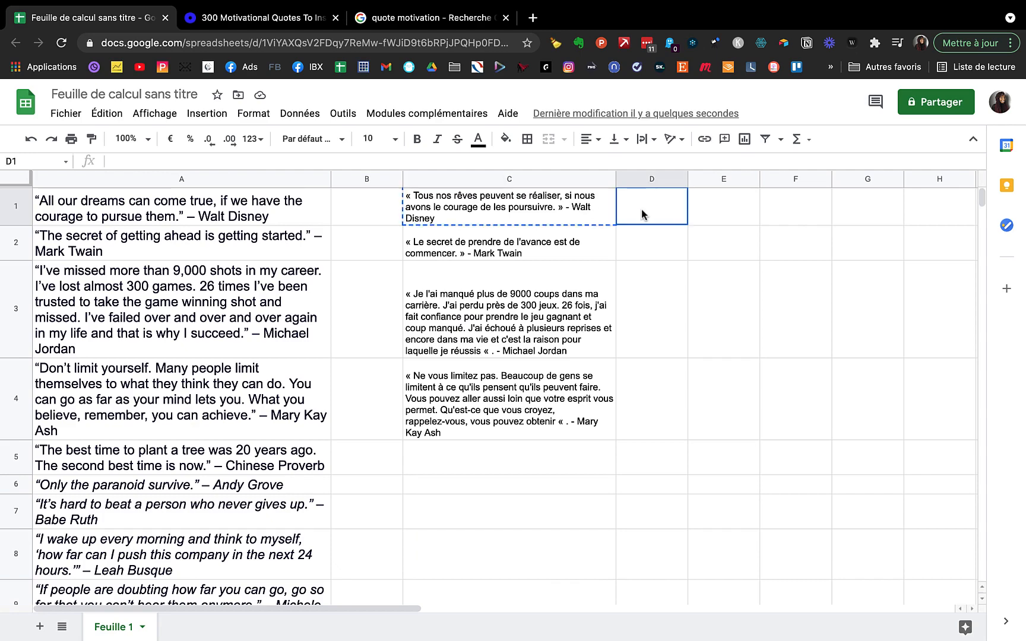
type("=GOOGLETRANSLATE(B1;\"en\";\"fr\")")
mouse_move(651, 207)
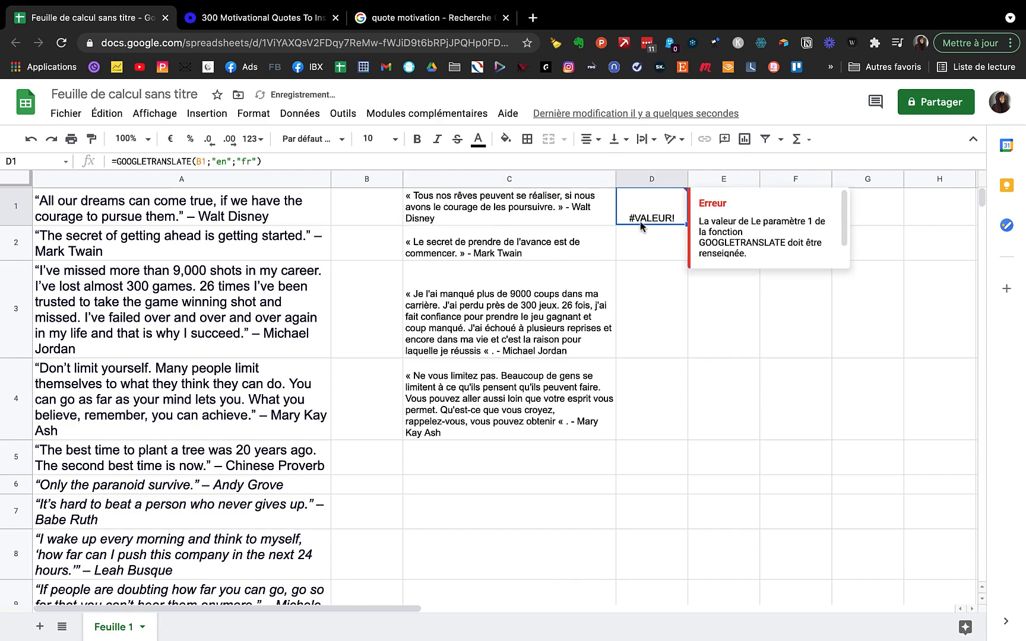
left_click(572, 212)
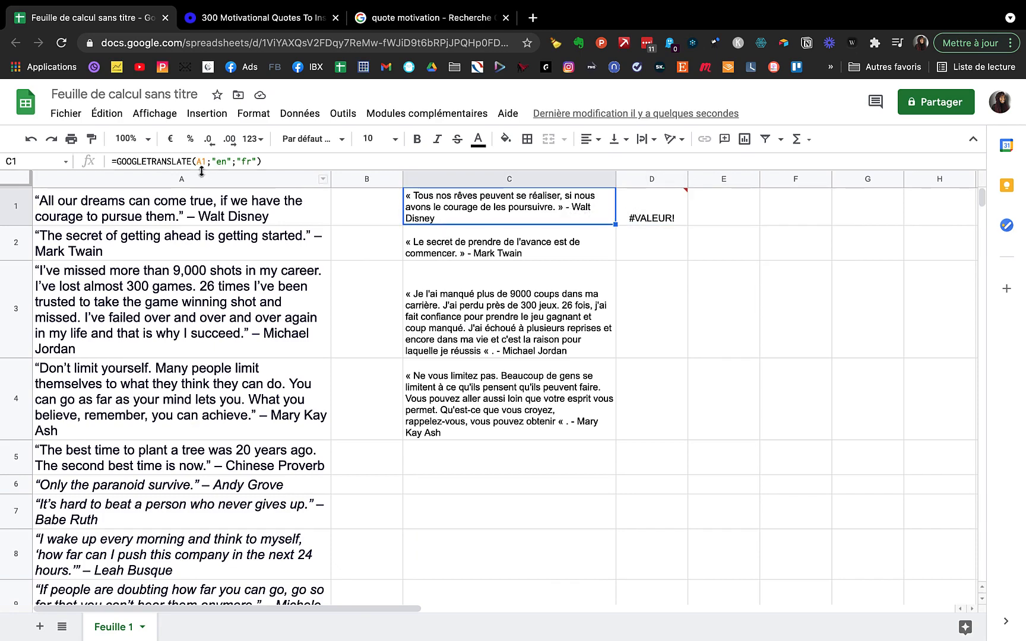
mouse_move(636, 212)
left_click(650, 212)
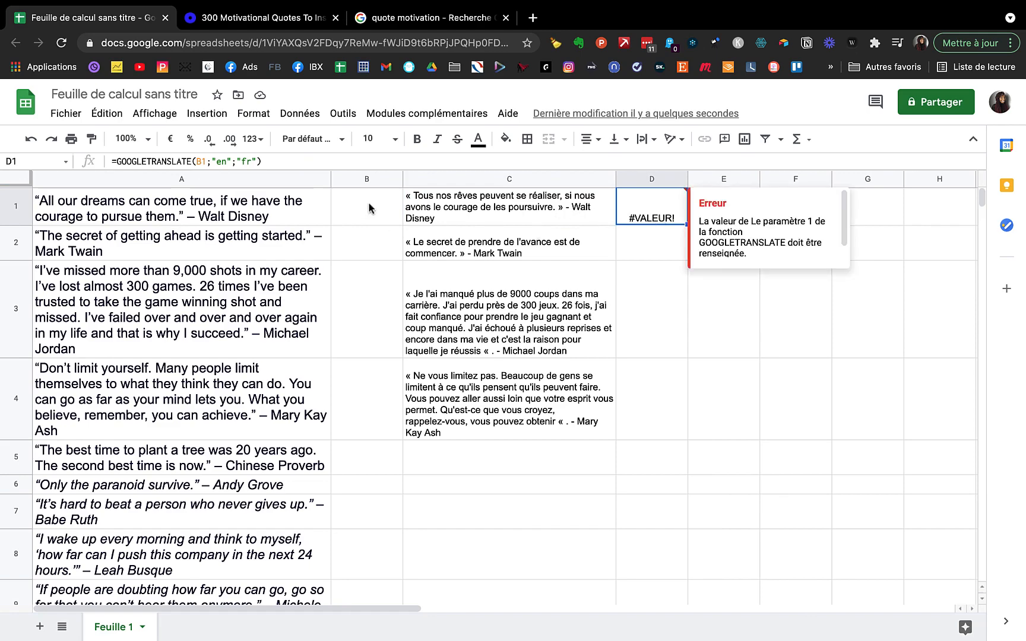
Lock the column reference in the C1 formula, giving =GOOGLETRANSLATE($A1;"en";"fr")
left_click(526, 214)
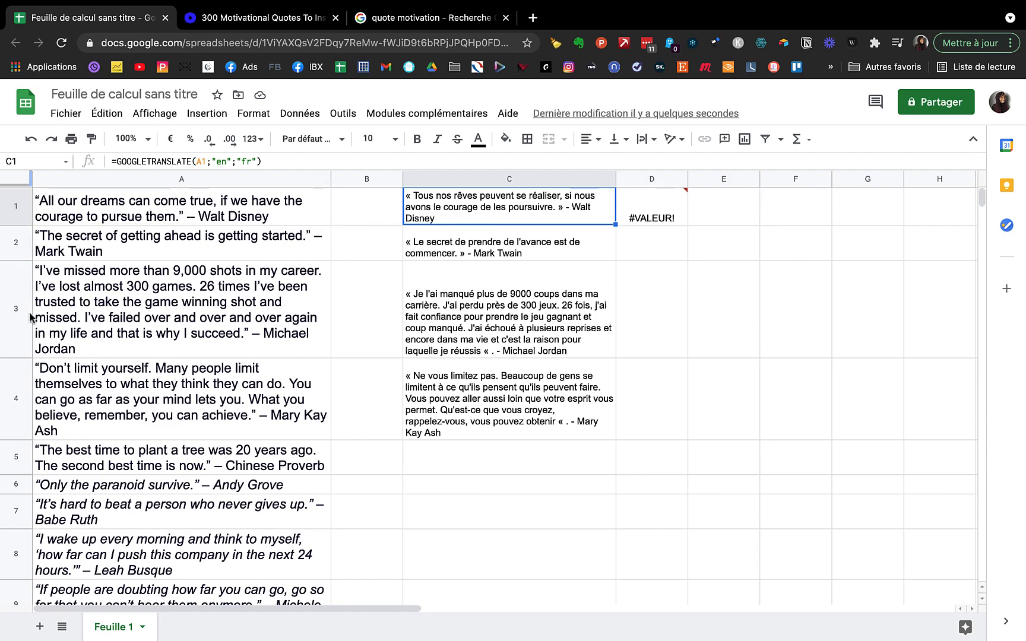
left_click(198, 162)
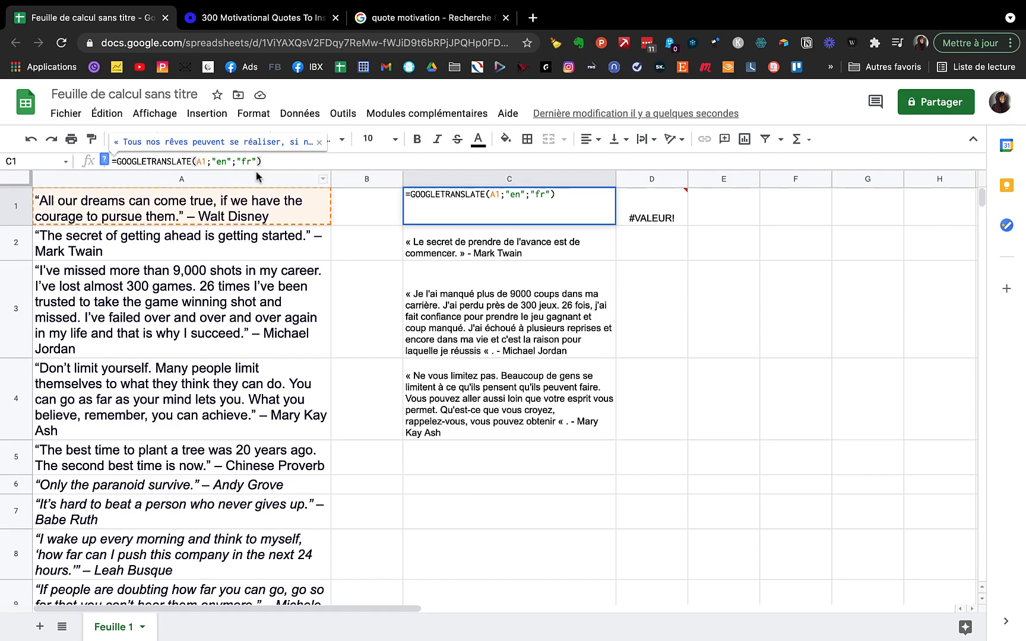
type("$")
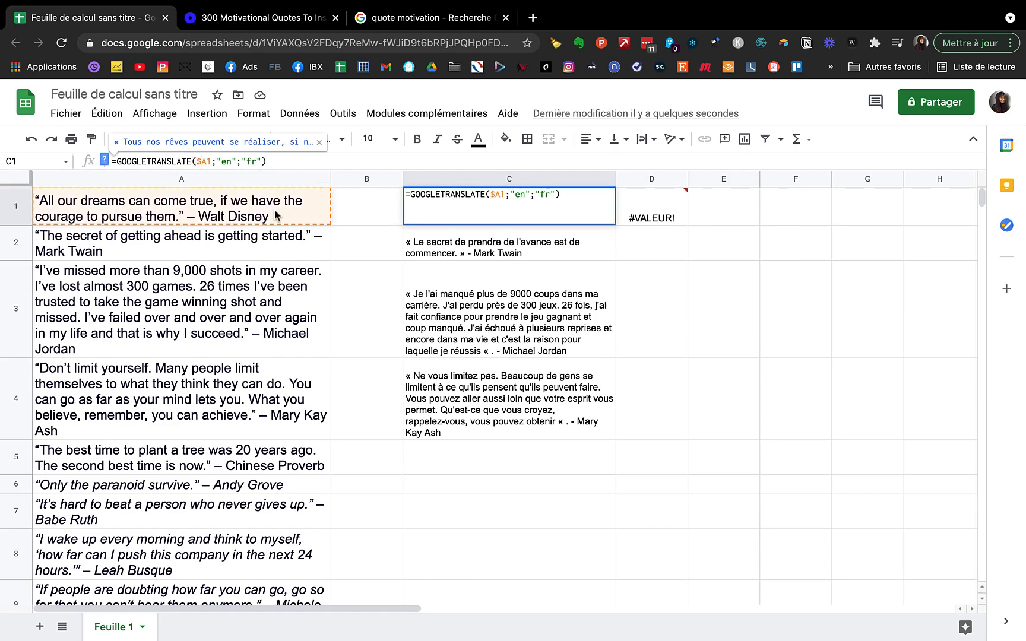
key("Return")
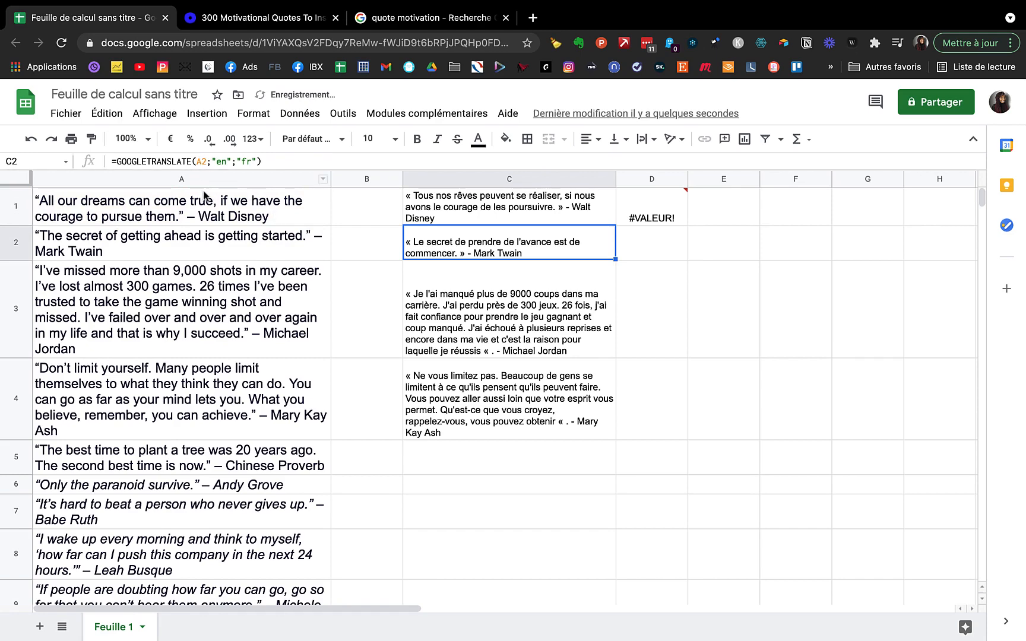
Fill the formula with the locked column reference from C1 down through cell C4
left_click(533, 202)
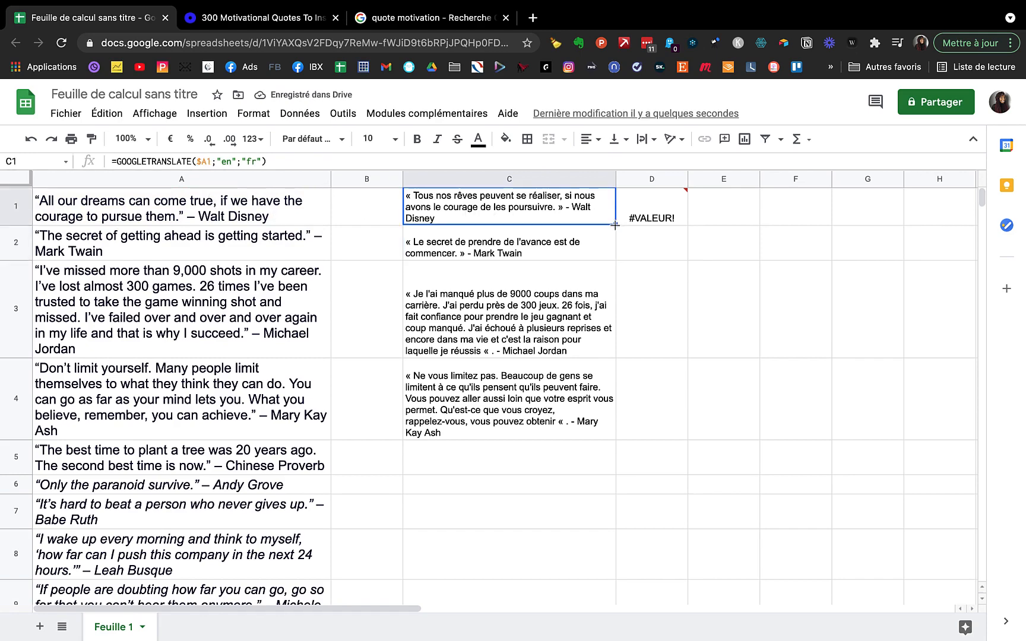
left_click_drag(615, 225, 591, 432)
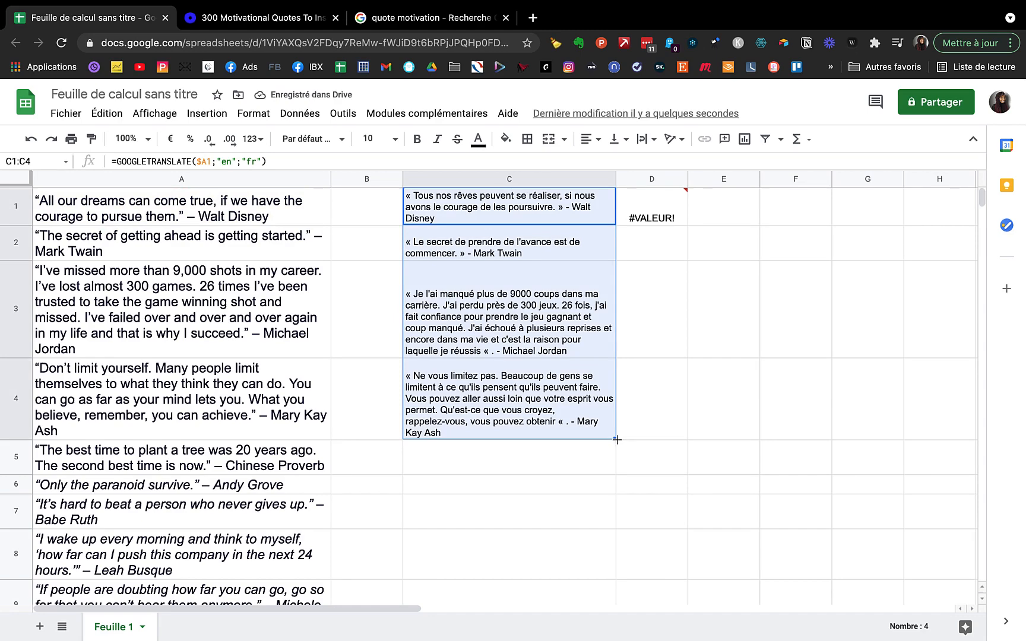
scroll(344, 501, "down", 5)
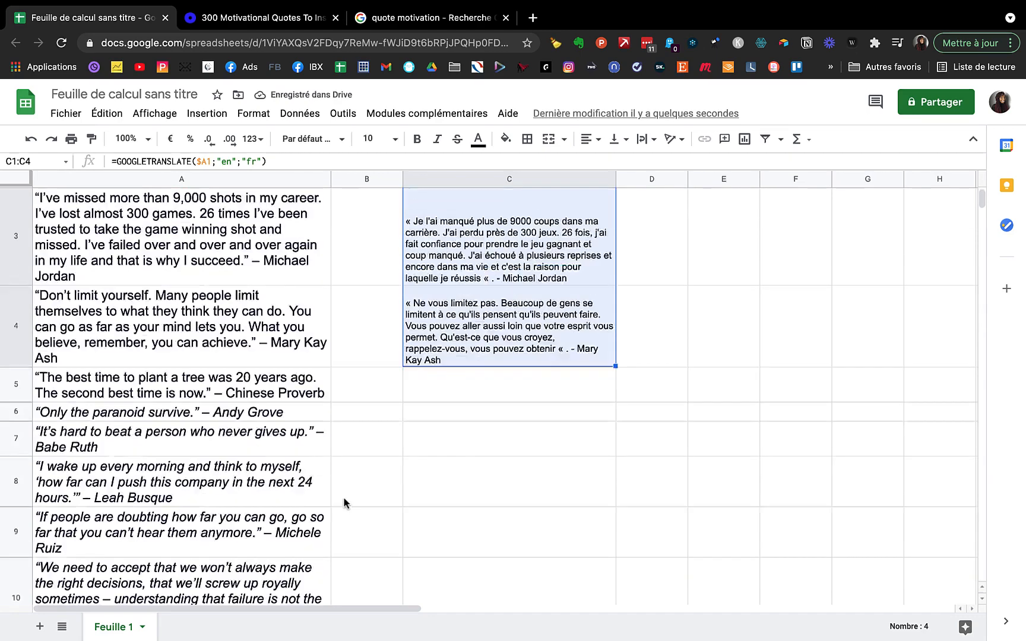
scroll(344, 502, "up", 5)
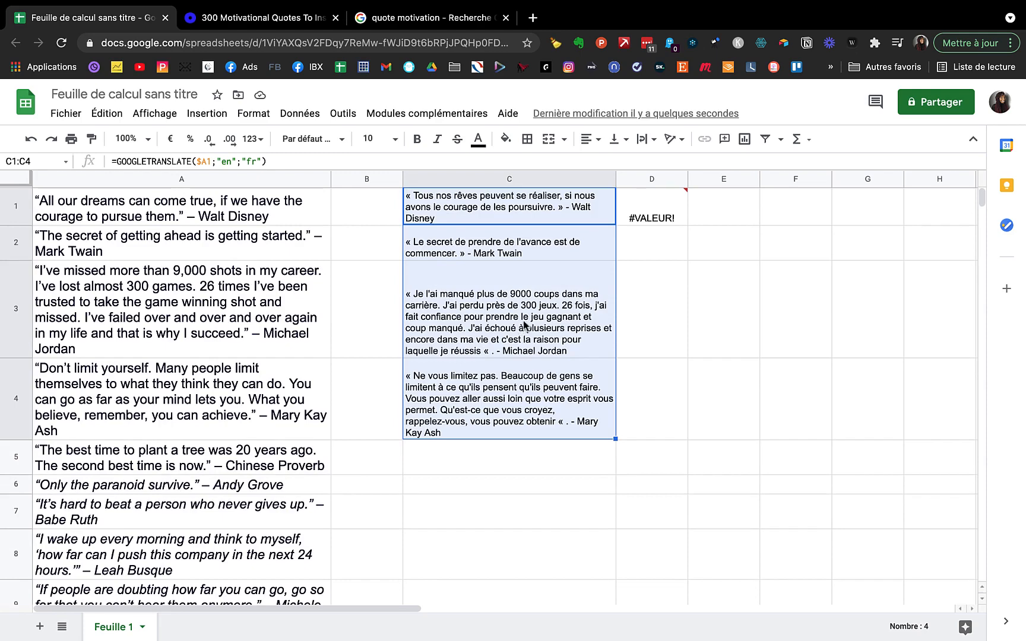
Fill the translation formula from C1 across into D1
left_click(586, 209)
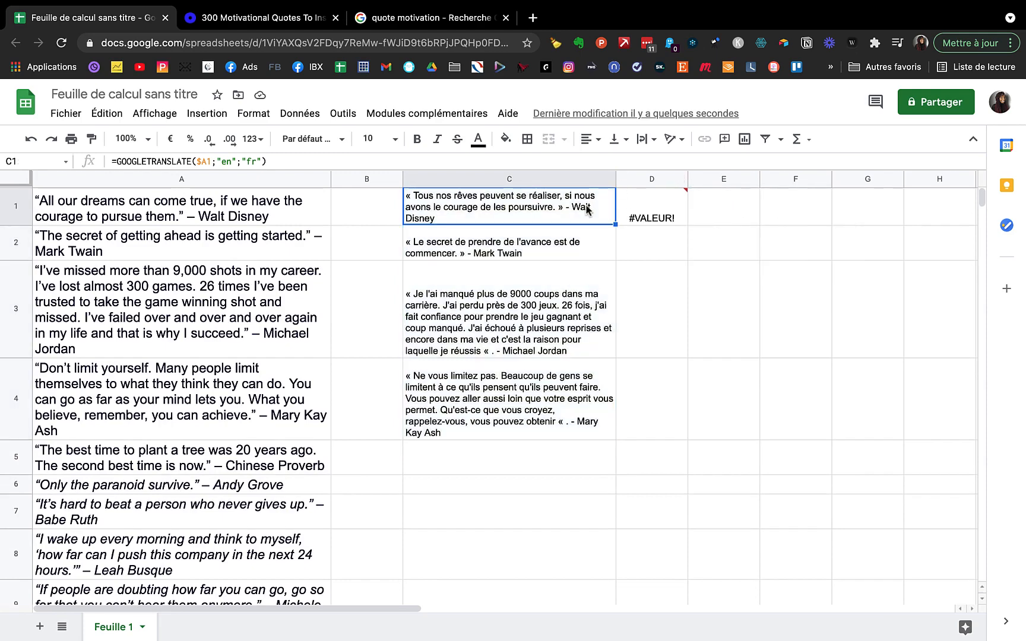
left_click_drag(616, 224, 644, 222)
left_click(664, 224)
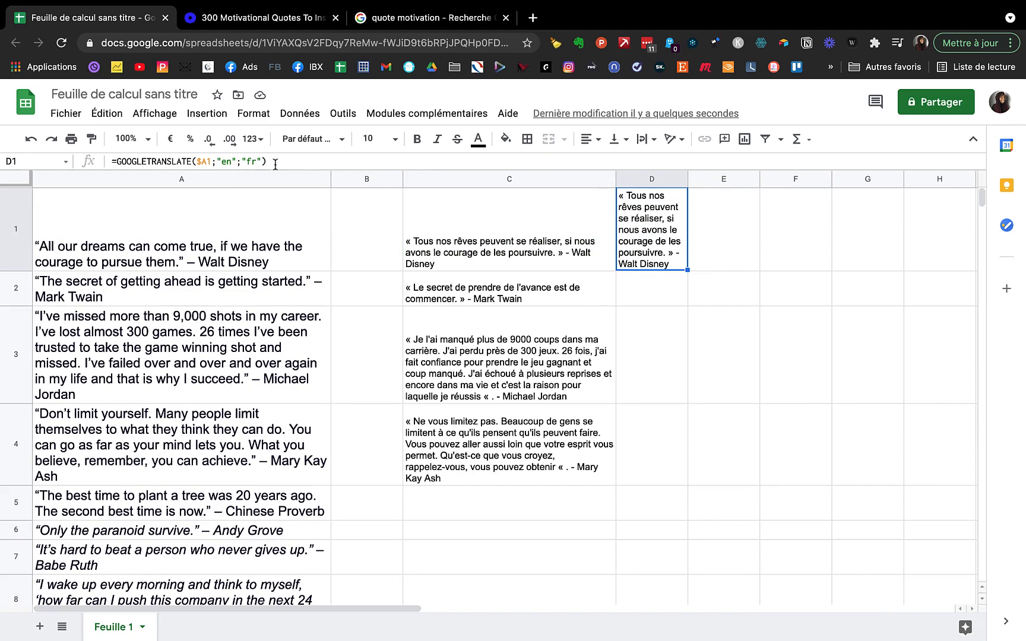
Review the GOOGLETRANSLATE function help for its syntax, language code arguments and usage examples, and close the help
left_click(256, 165)
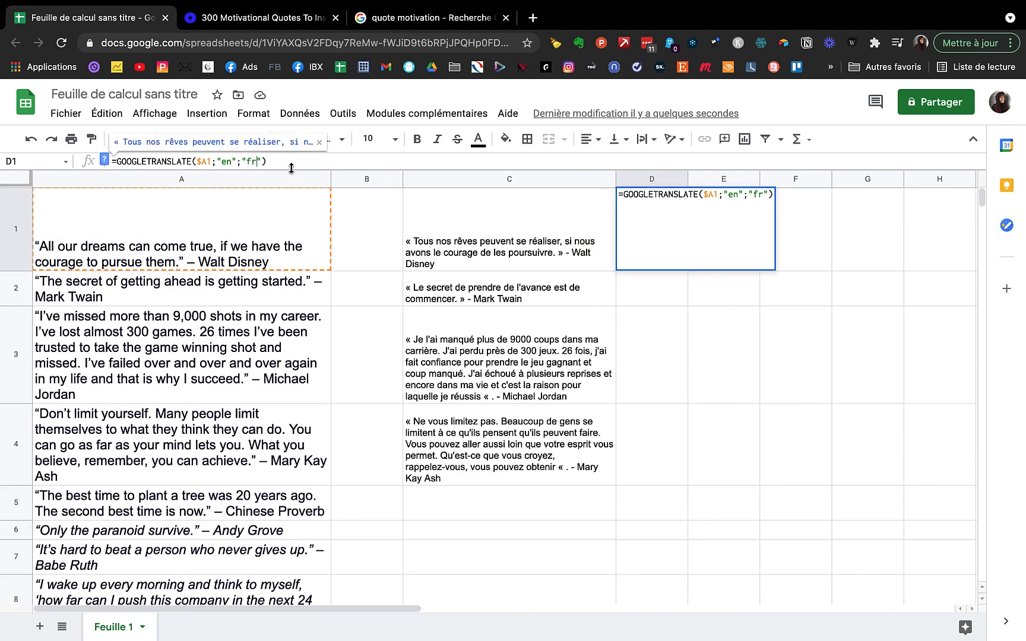
left_click(104, 160)
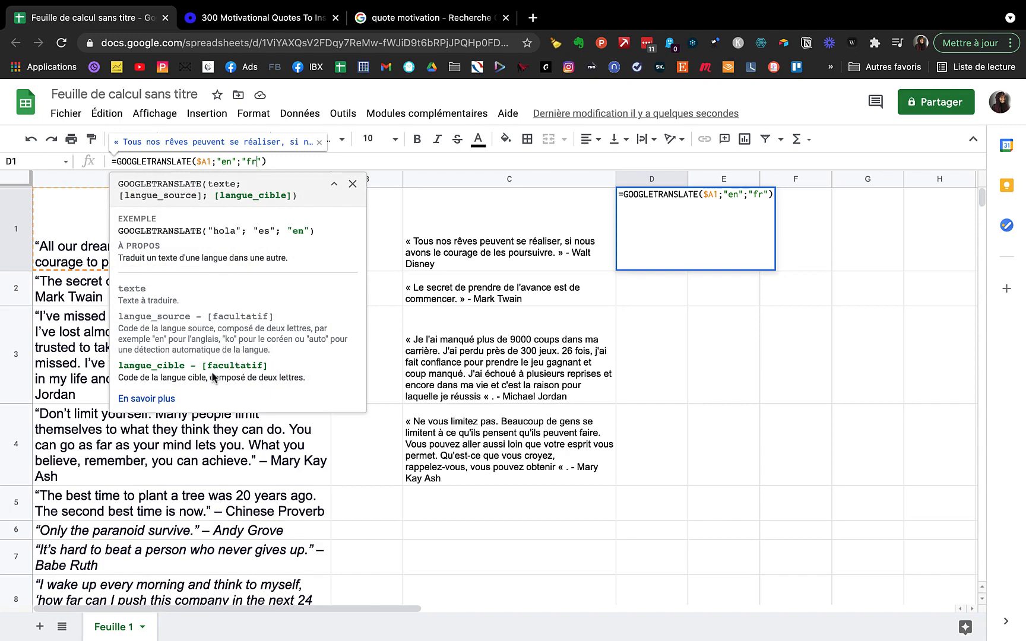
left_click(164, 399)
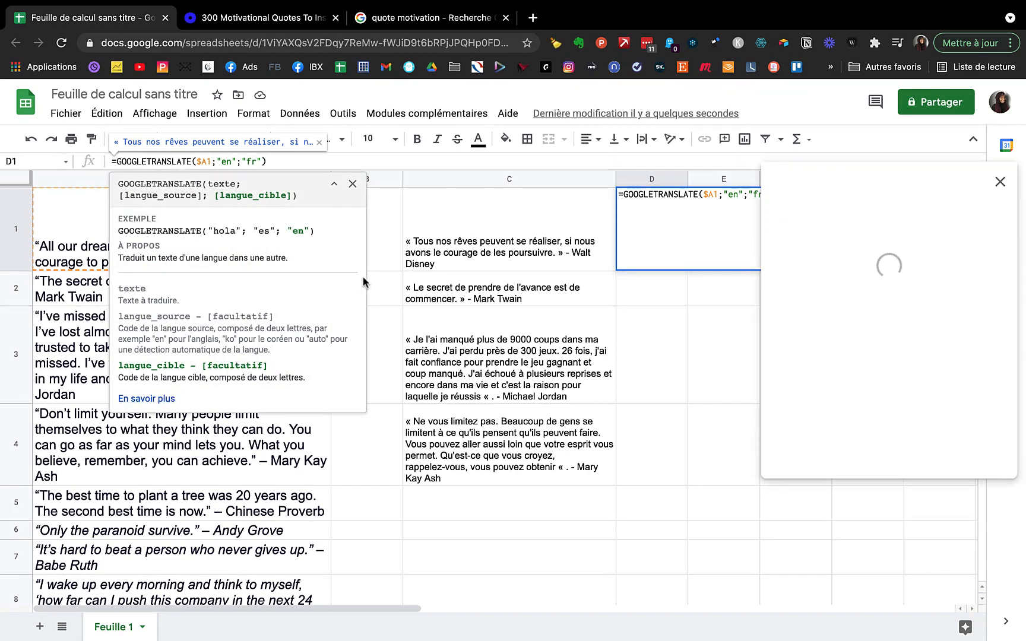
scroll(871, 417, "down", 10)
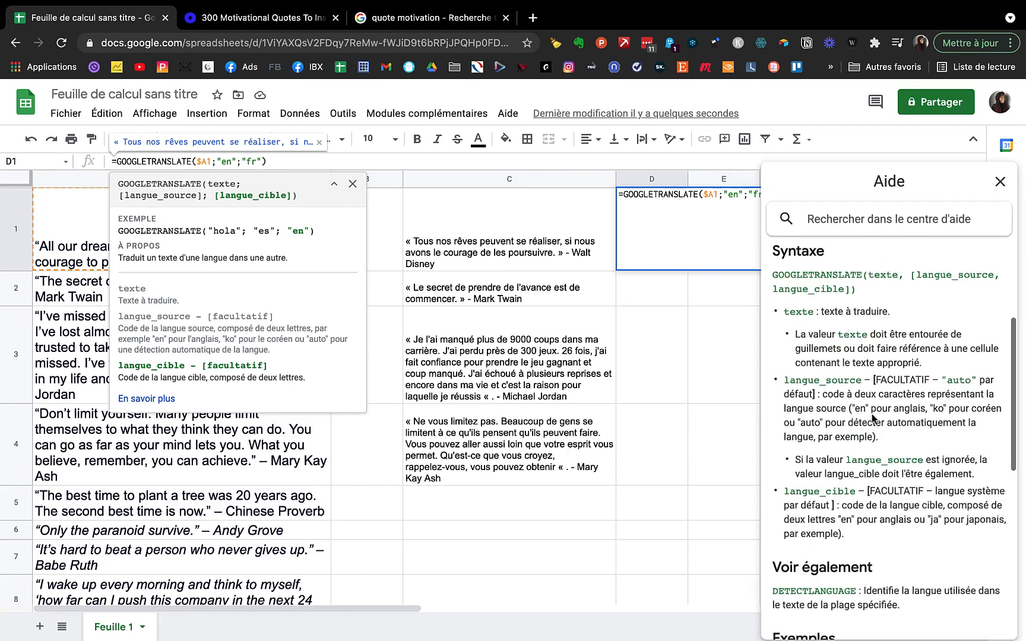
scroll(871, 418, "down", 3)
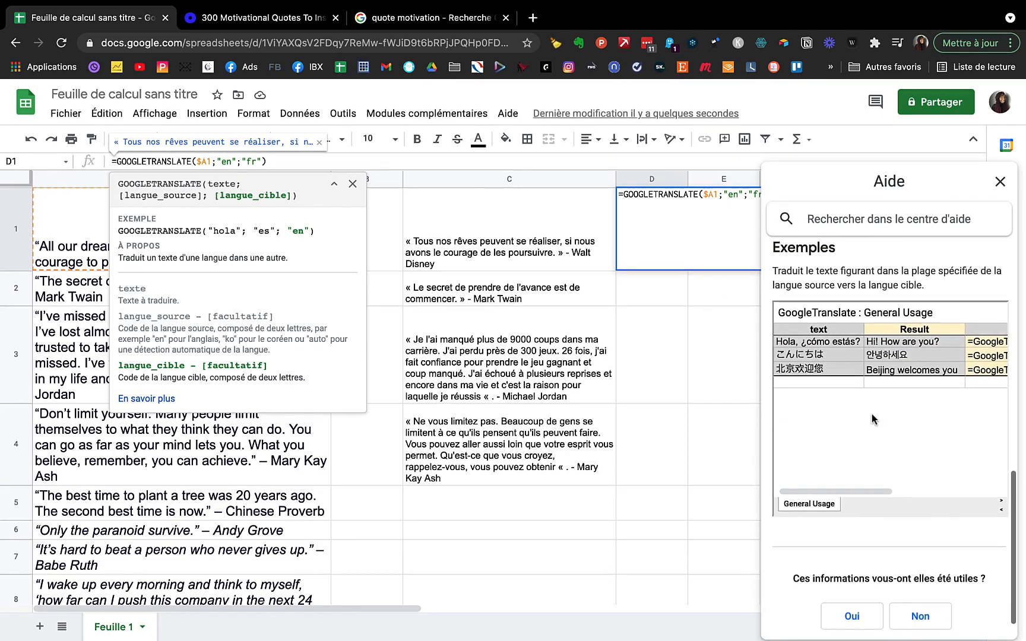
scroll(872, 415, "up", 5)
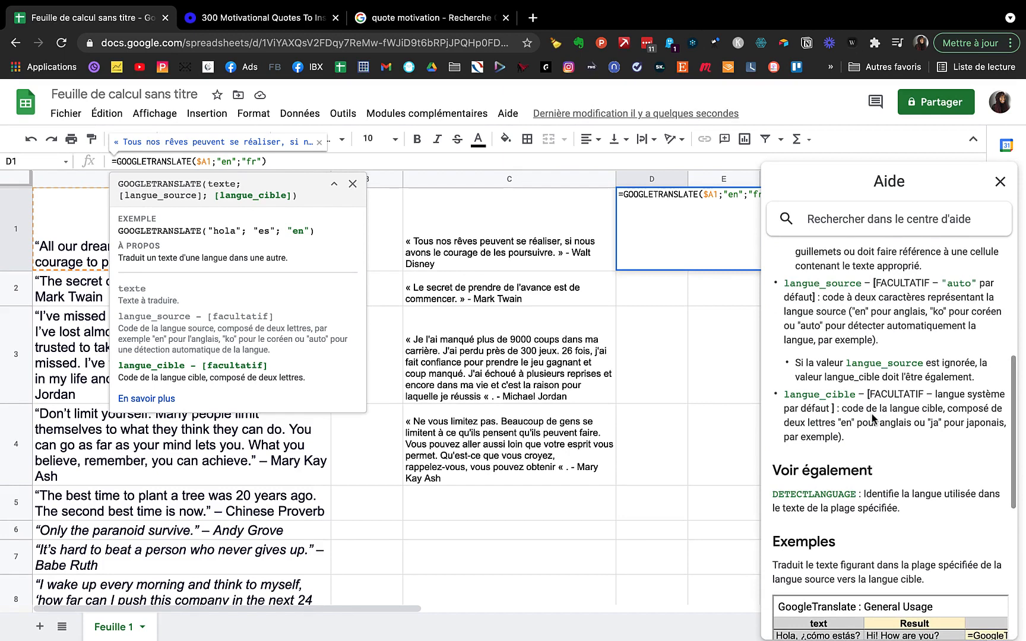
scroll(871, 415, "up", 3)
scroll(872, 417, "up", 3)
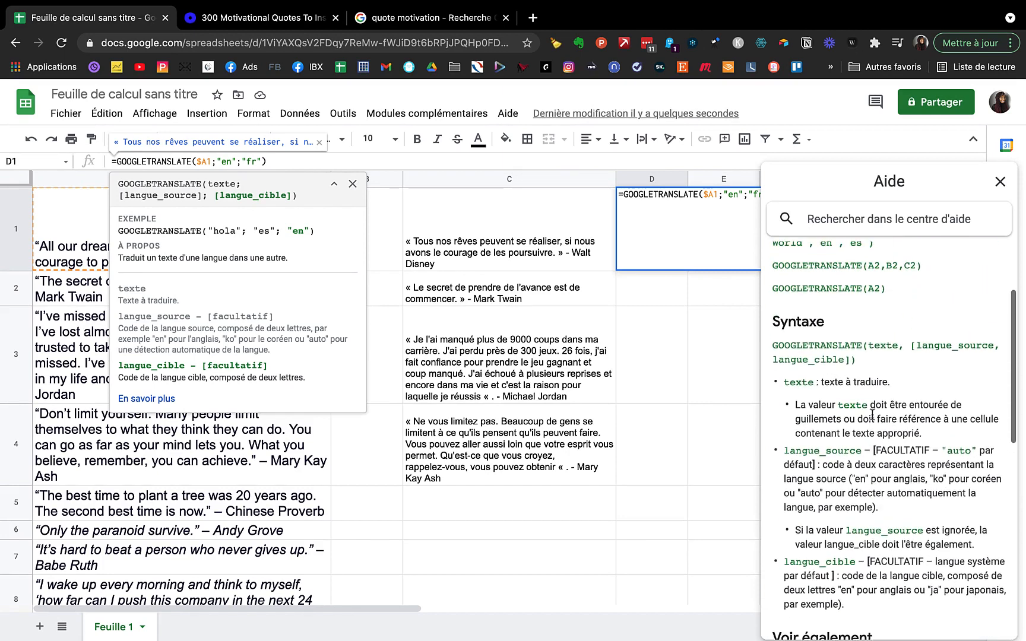
scroll(872, 417, "up", 1)
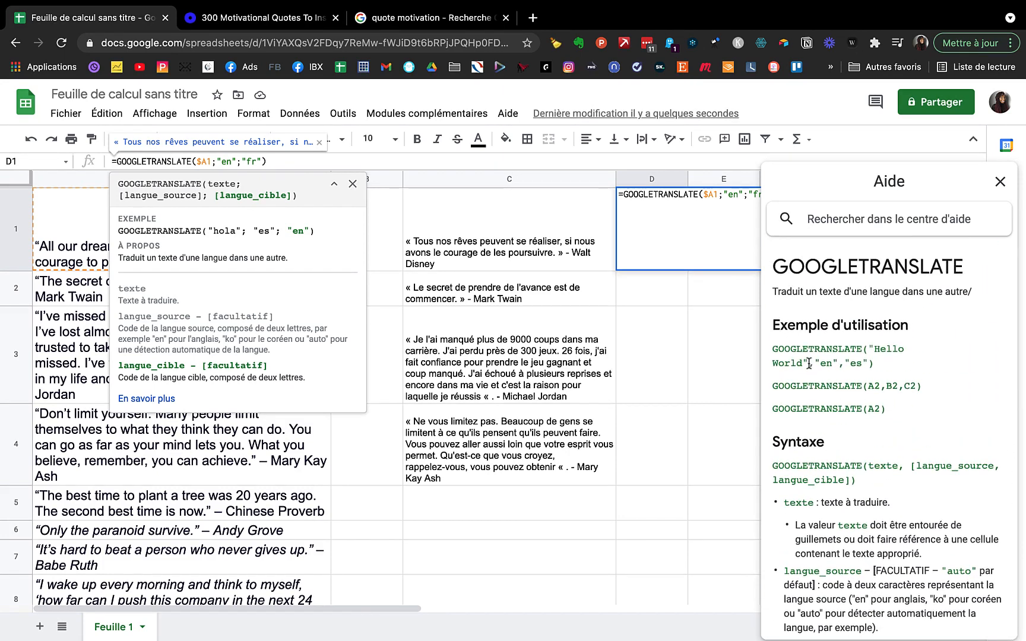
left_click(357, 188)
left_click(1001, 183)
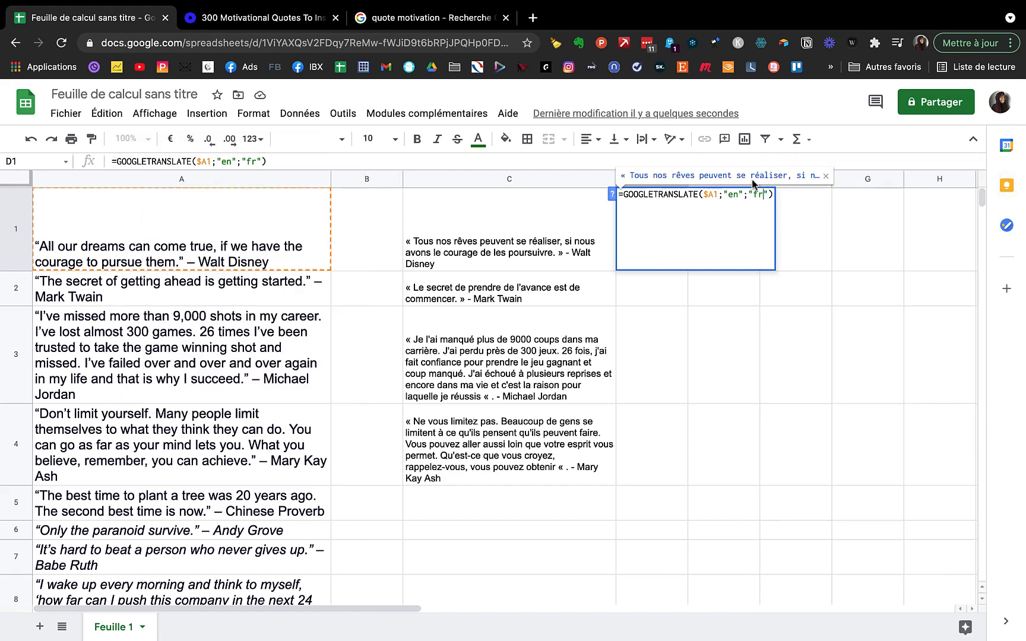
Change the target language in the D1 formula to Spanish, giving =GOOGLETRANSLATE($A1;"en";"es")
key("BackSpace")
key("BackSpace")
type("es")
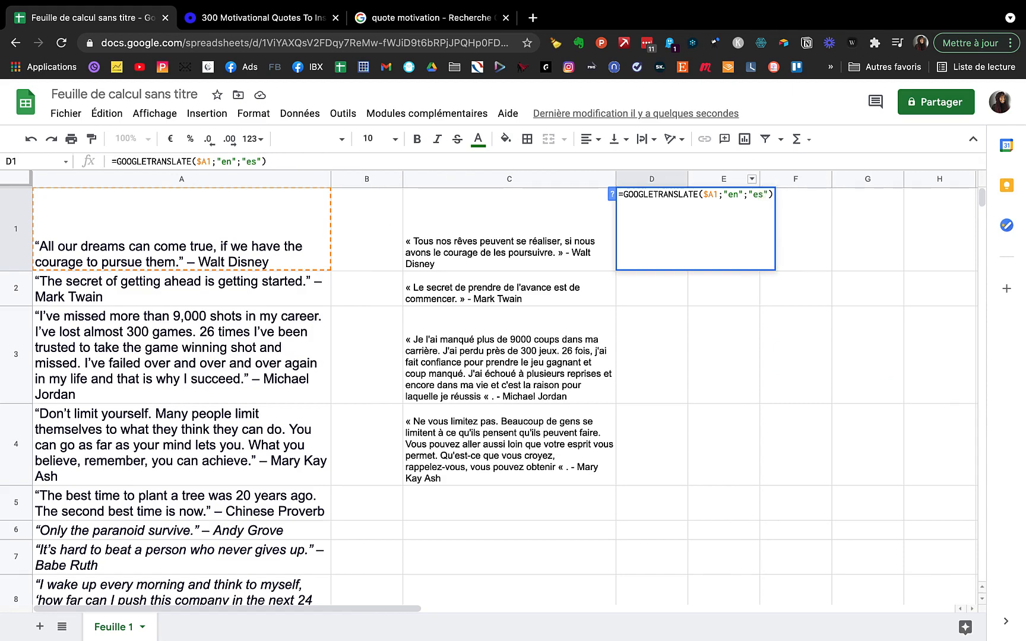
key("Return")
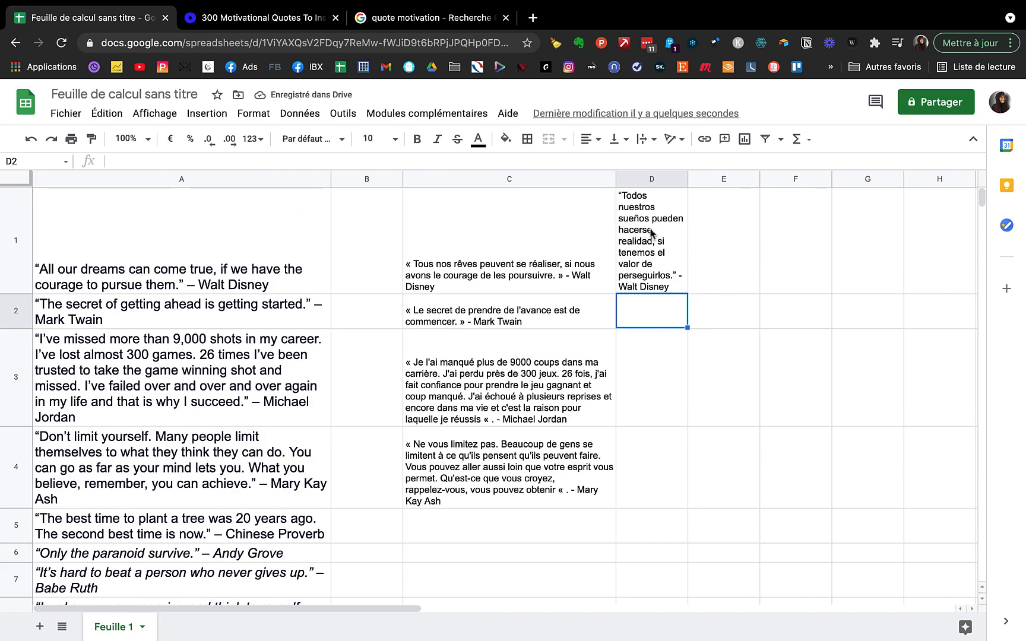
Fill the Spanish translation formula from D1 down through cell D4
left_click(668, 271)
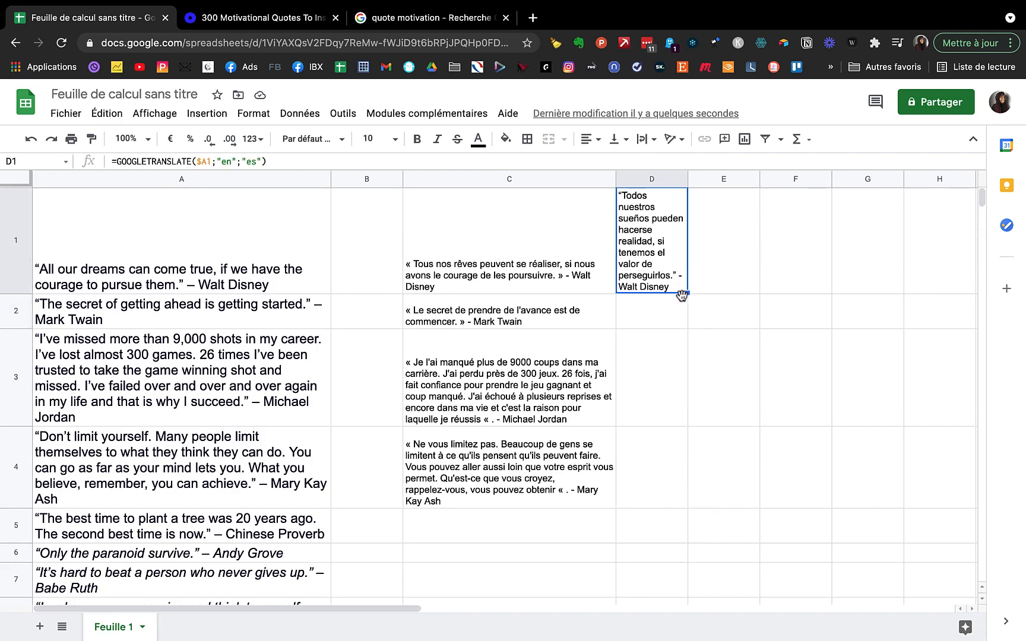
left_click_drag(687, 292, 682, 440)
left_click(696, 246)
Fill the D1 formula across into E1 and change its target language to Dutch, giving =GOOGLETRANSLATE($A1;"en";"nl")
left_click(668, 250)
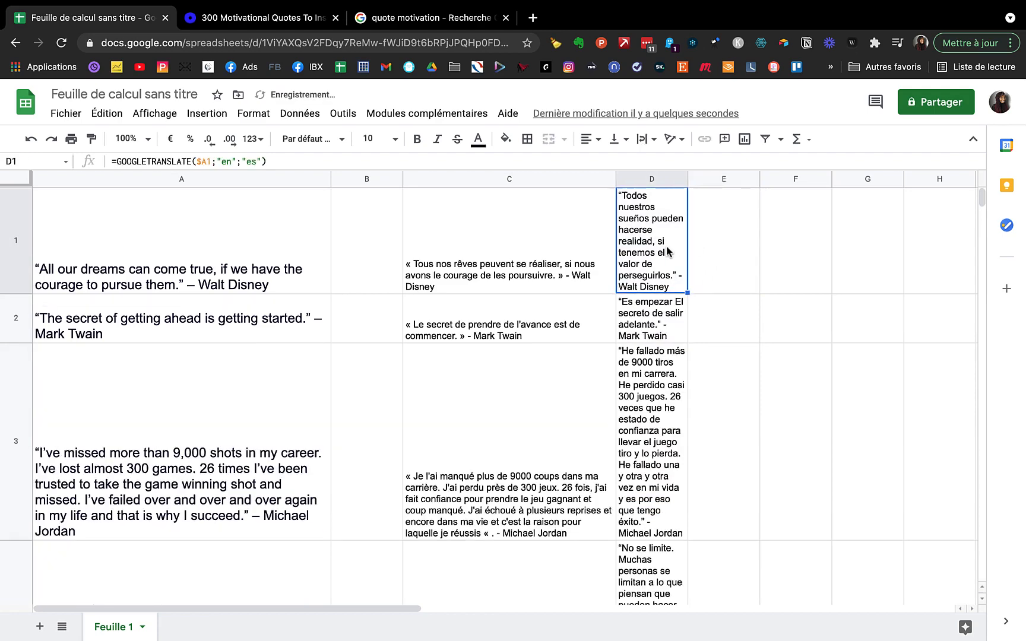
left_click_drag(688, 292, 718, 291)
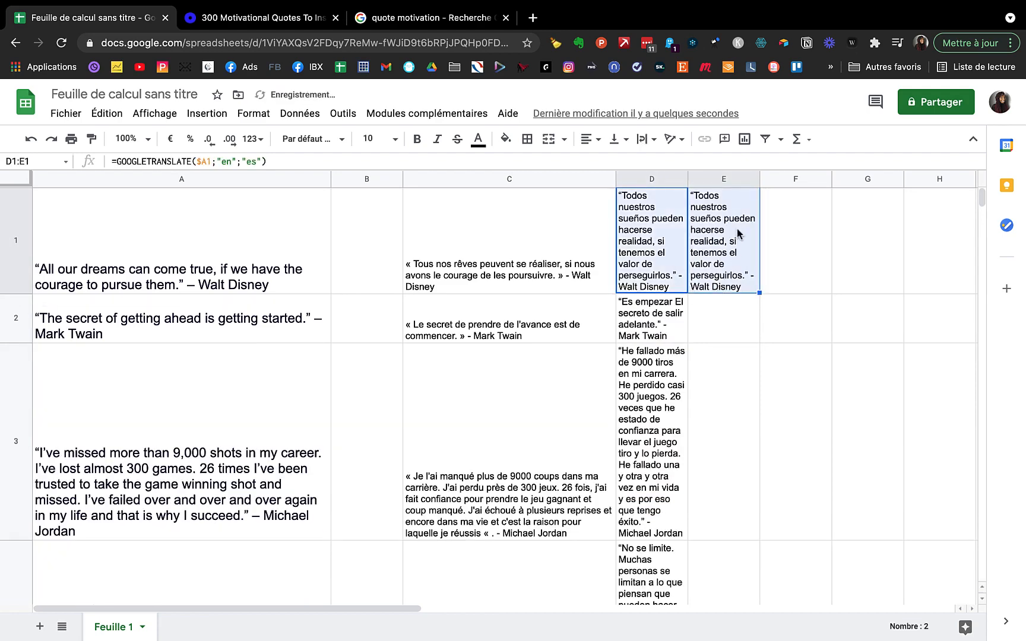
left_click(256, 161)
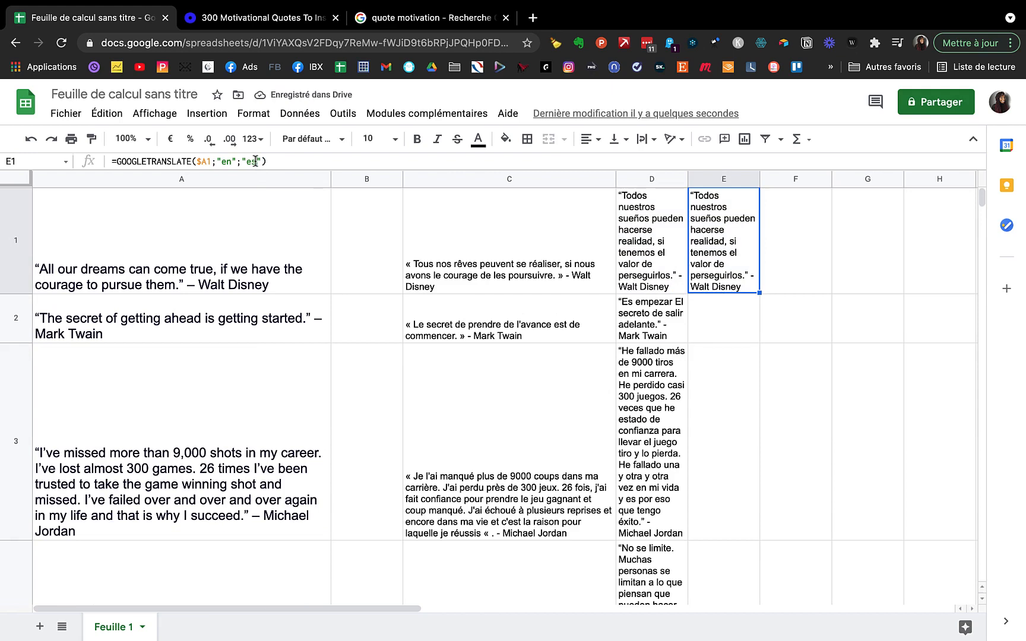
key("BackSpace")
key("BackSpace")
type("n")
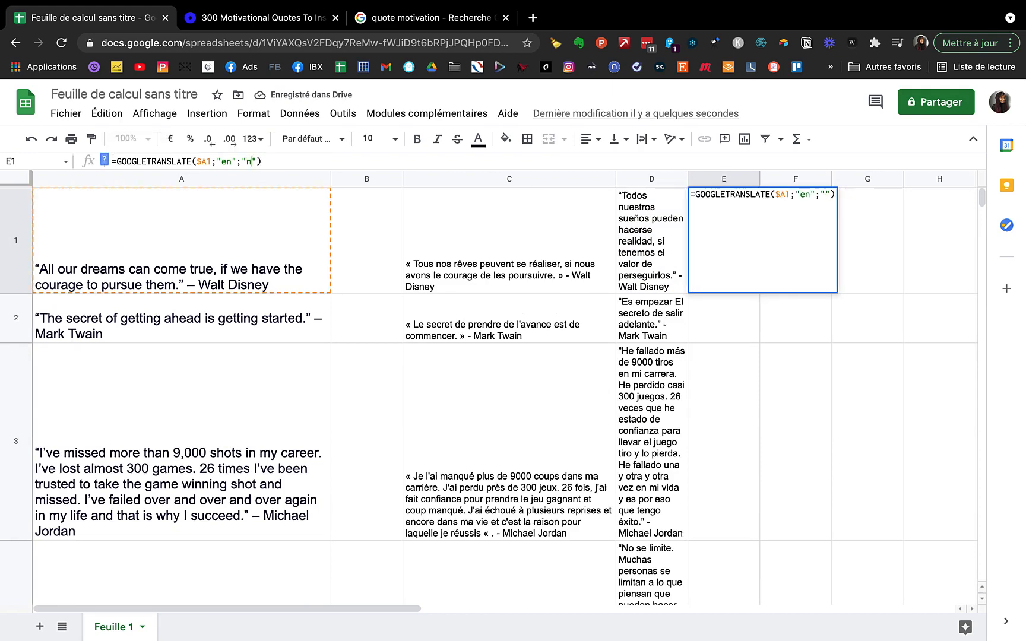
type("l")
key("Return")
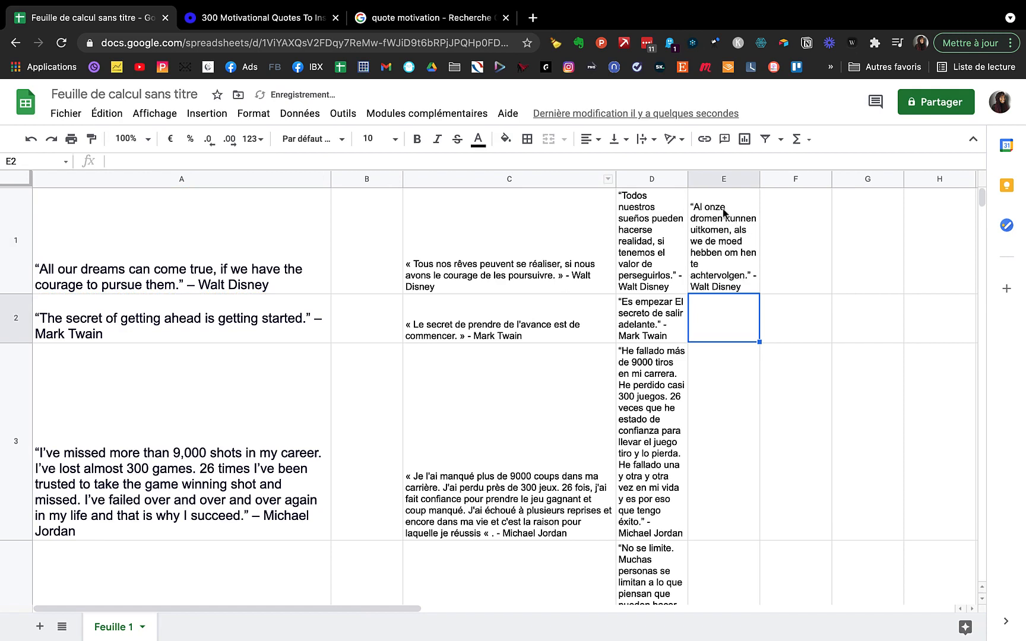
Fill the Dutch translation formula from E1 down through cell E3
left_click(738, 271)
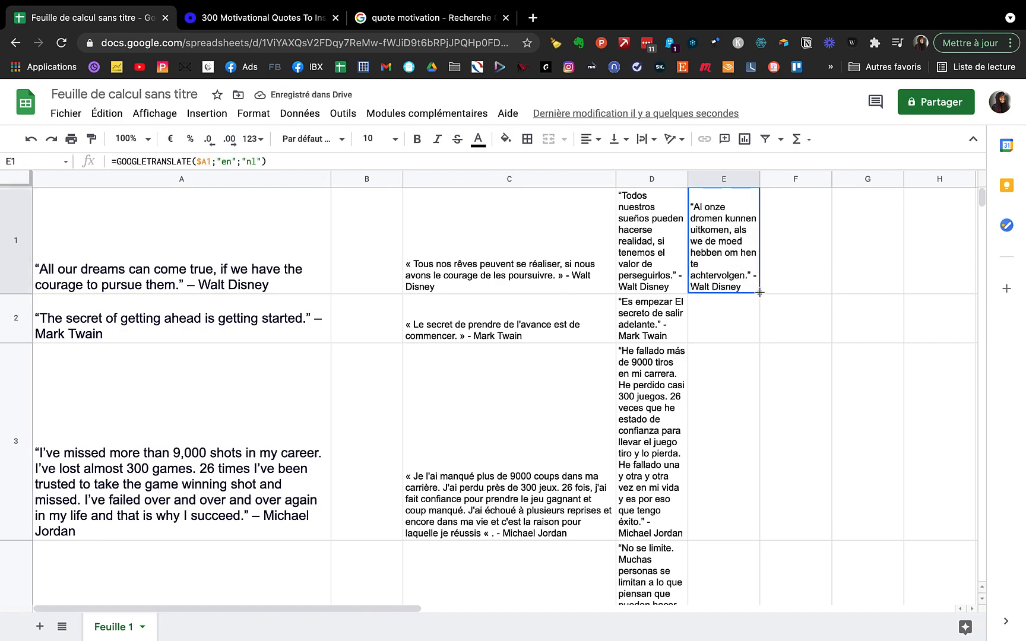
left_click_drag(759, 292, 751, 448)
left_click_drag(747, 518, 747, 523)
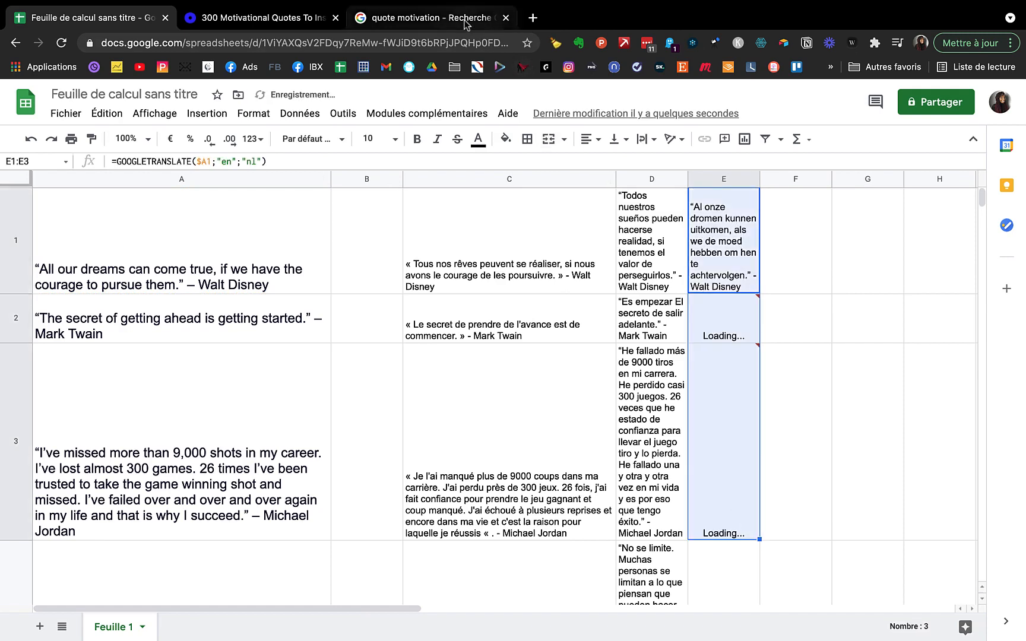
Search Google for "google translate function" and open the Google support article on GOOGLETRANSLATE
left_click(464, 23)
left_click(222, 105)
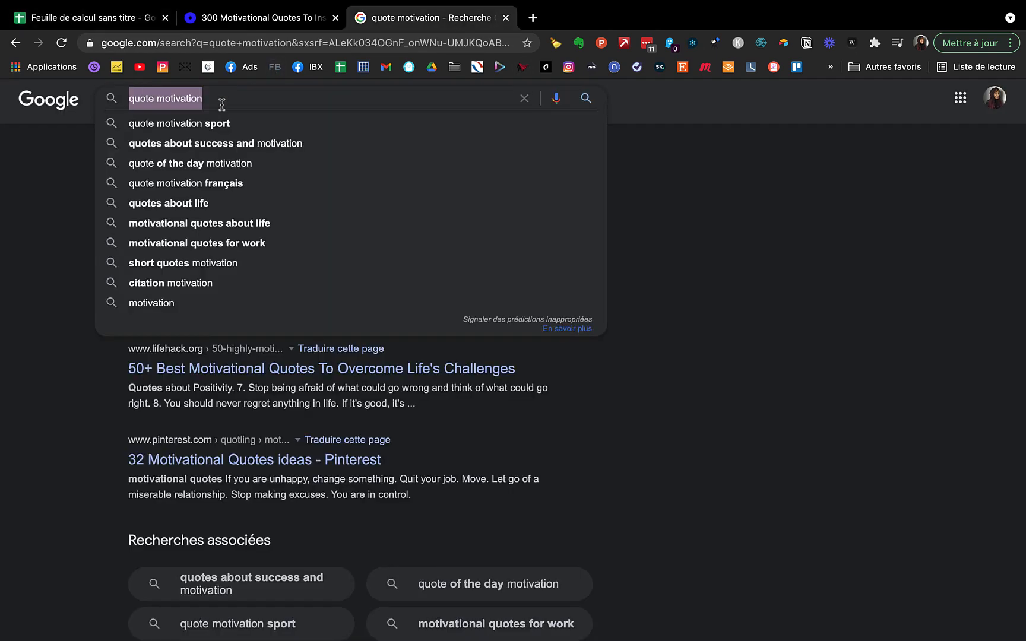
type("google")
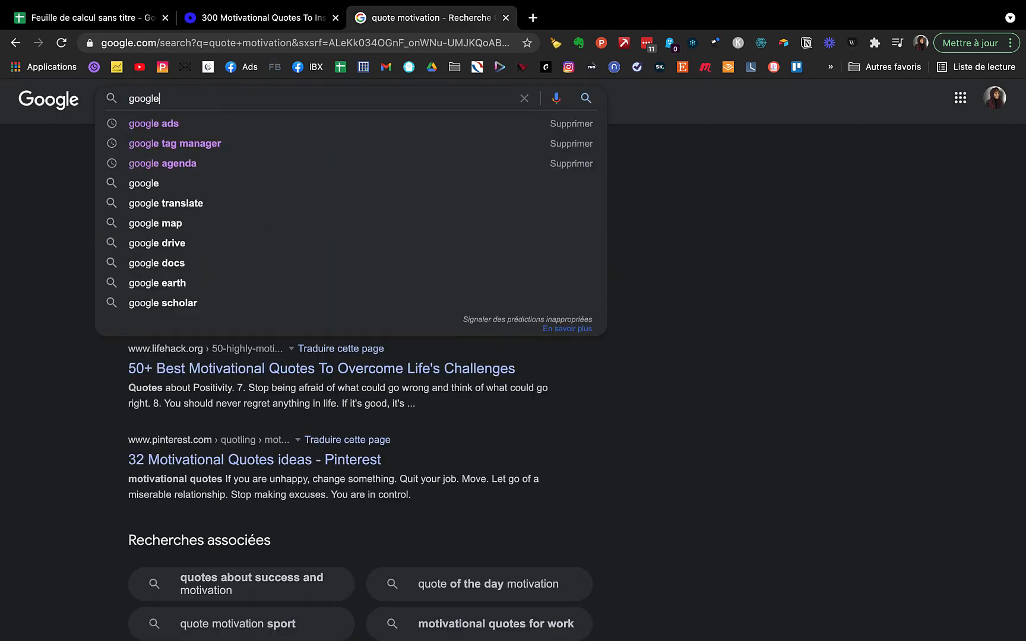
type(" translate ")
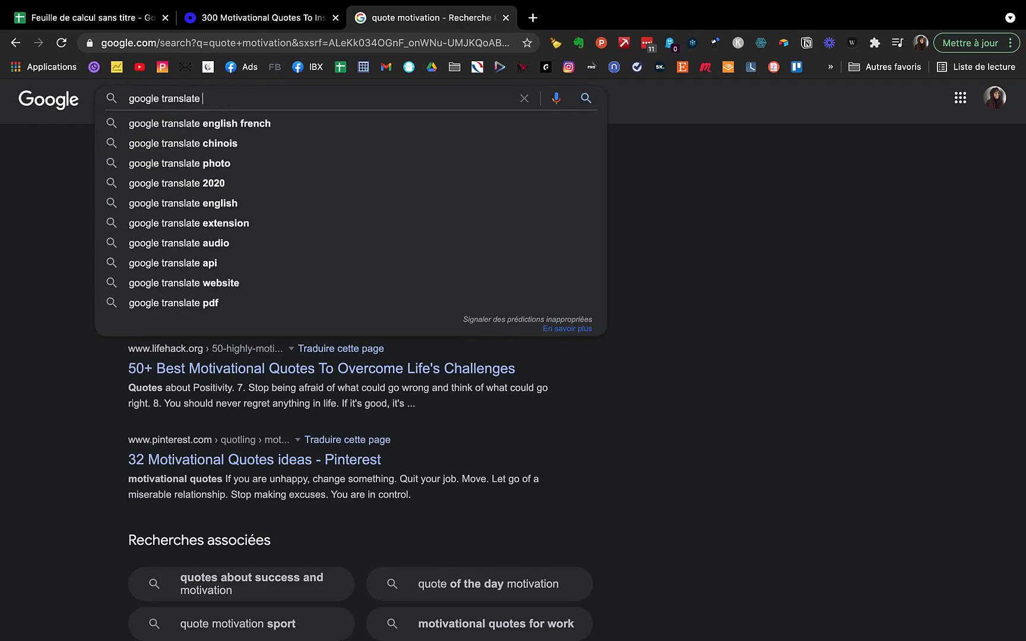
type("function")
key("Return")
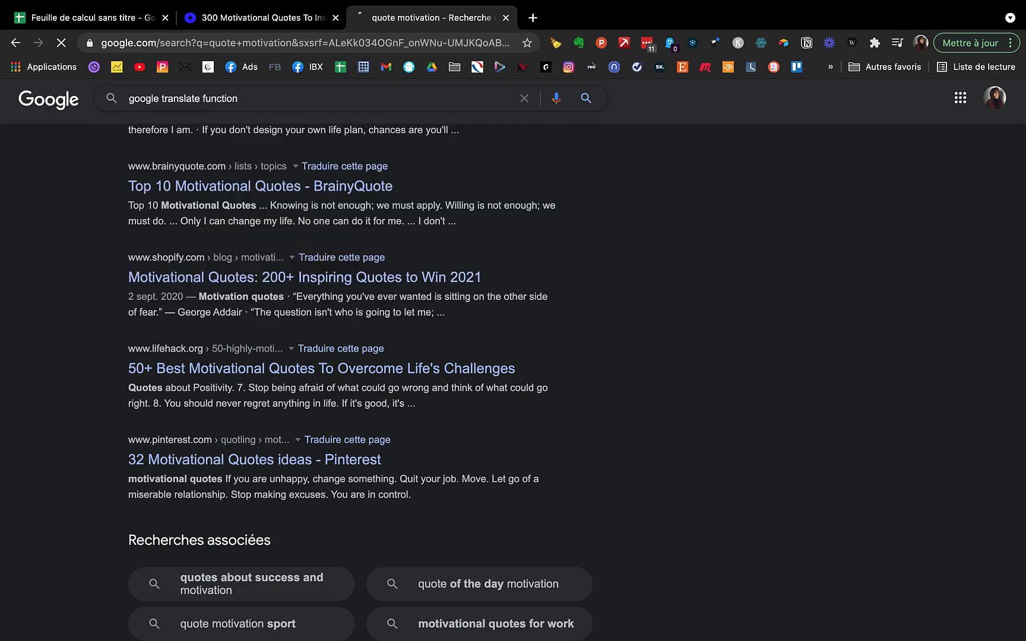
scroll(277, 289, "down", 2)
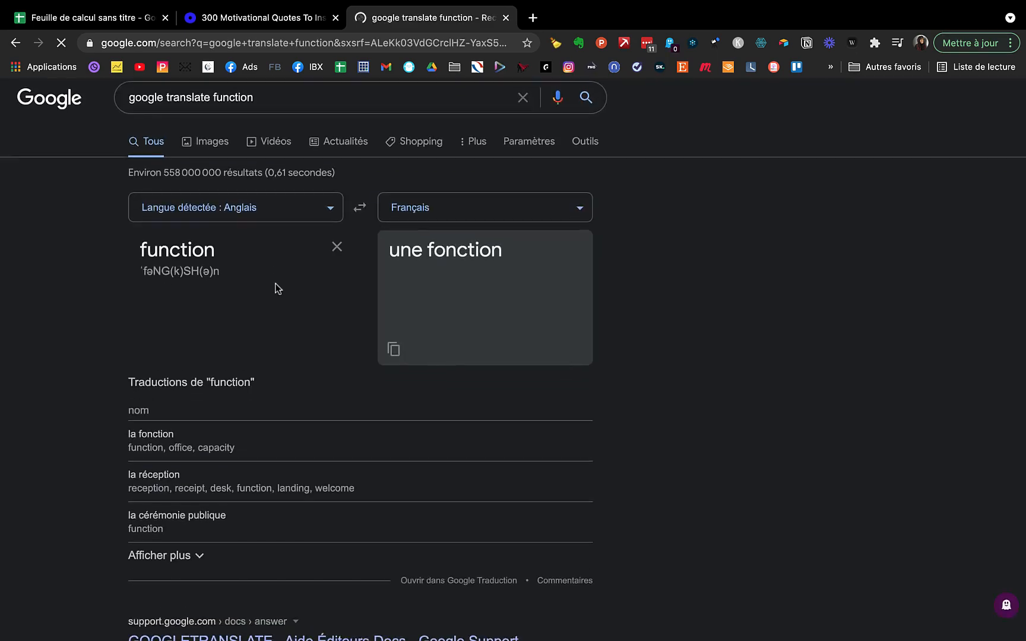
scroll(276, 289, "down", 5)
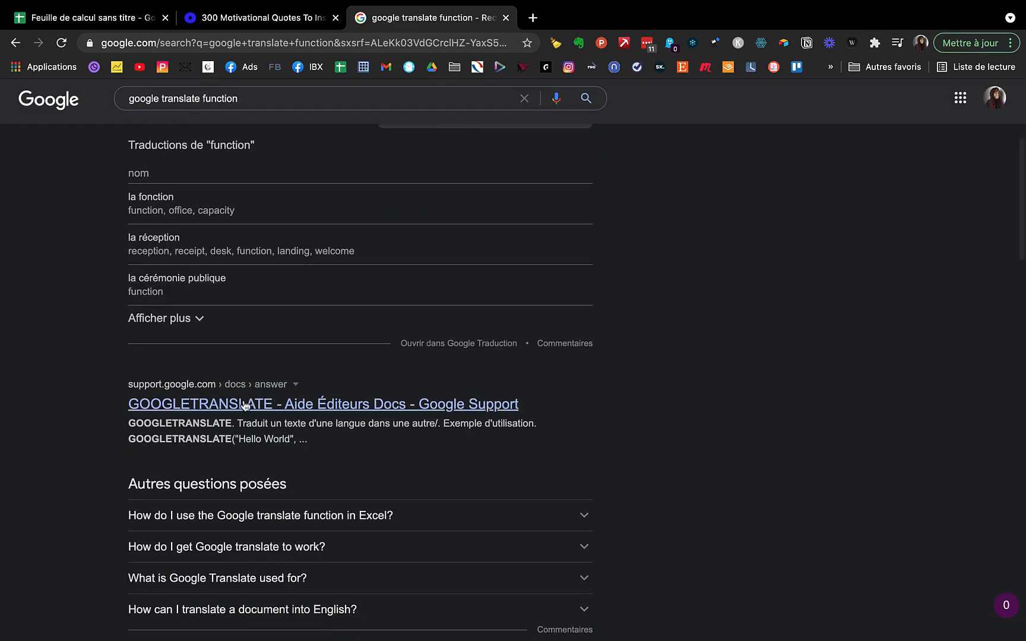
left_click(244, 406)
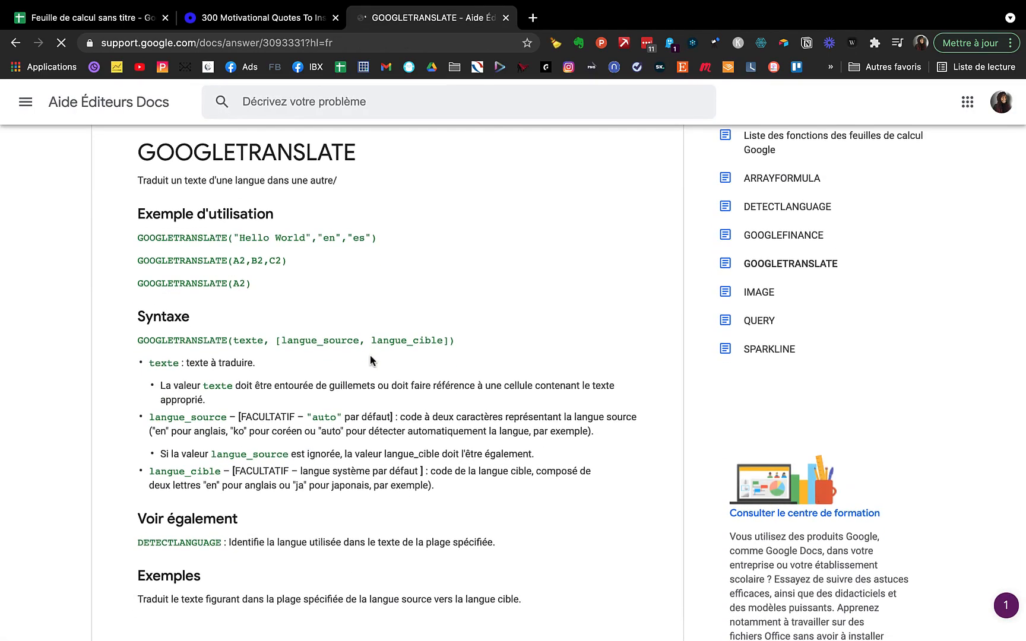
Review the GOOGLETRANSLATE help article's syntax, language code arguments and usage examples, and return to the spreadsheet
scroll(369, 355, "down", 7)
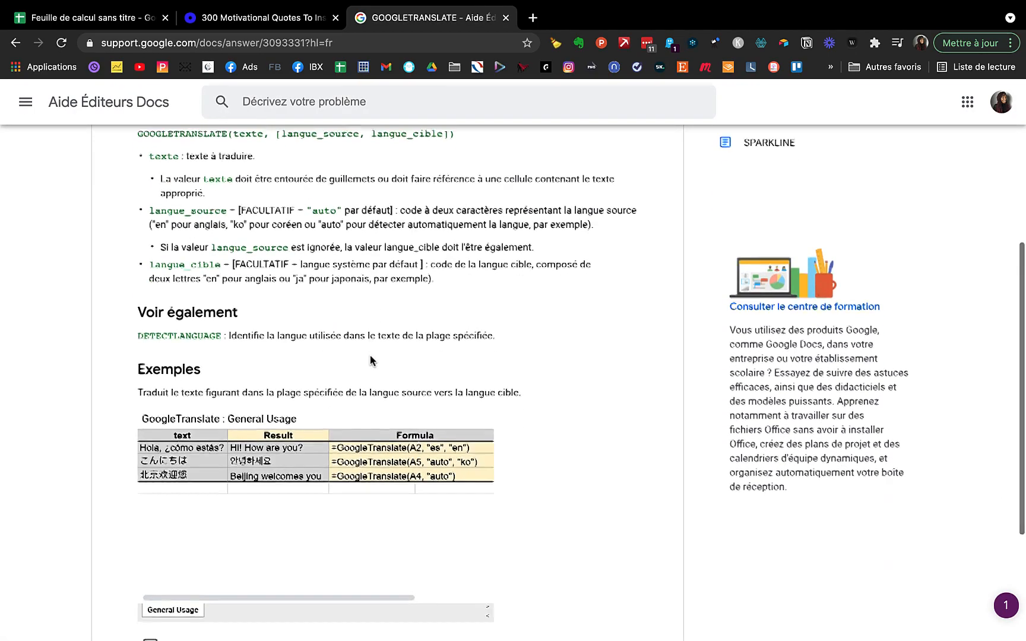
scroll(369, 355, "down", 6)
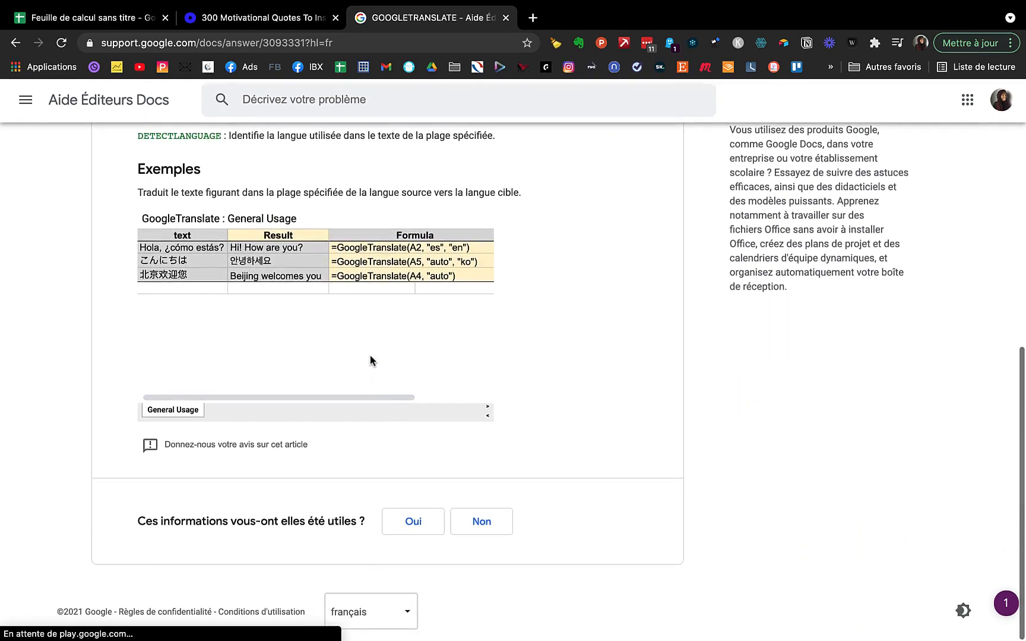
scroll(370, 355, "up", 8)
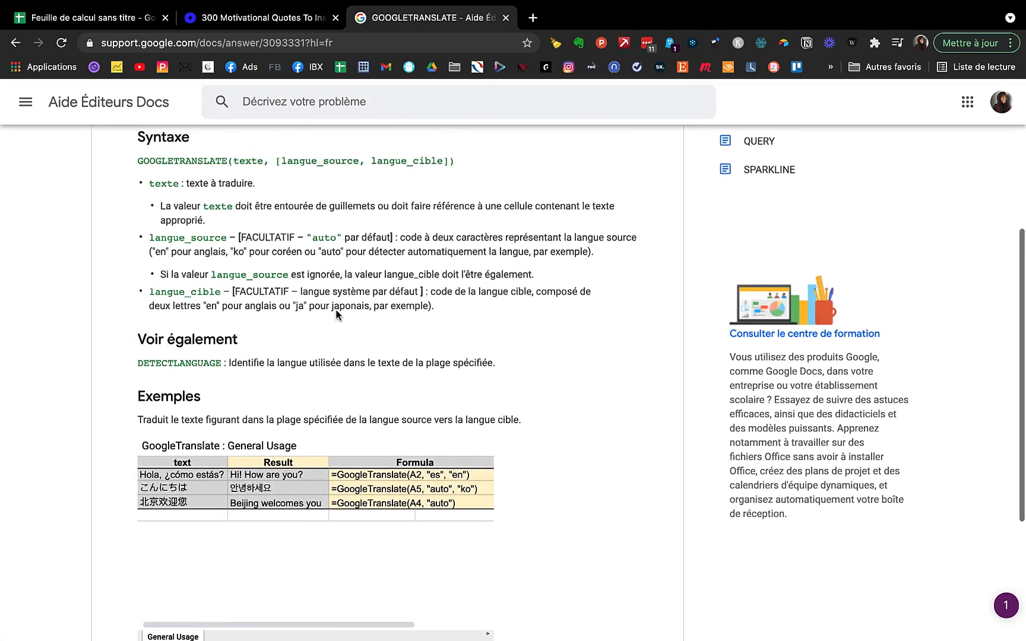
scroll(320, 279, "up", 6)
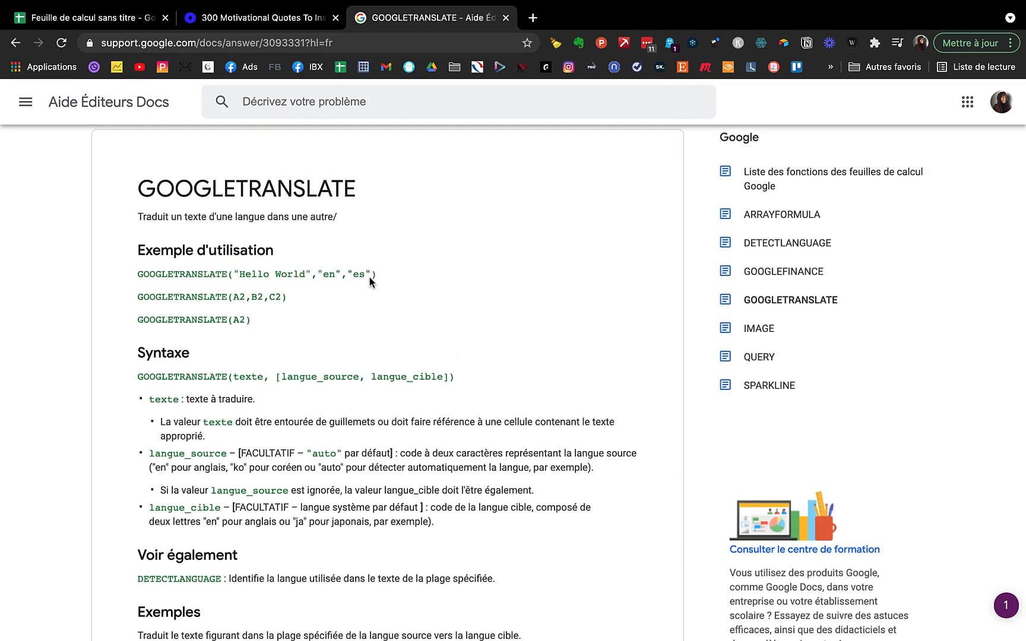
scroll(369, 276, "up", 2)
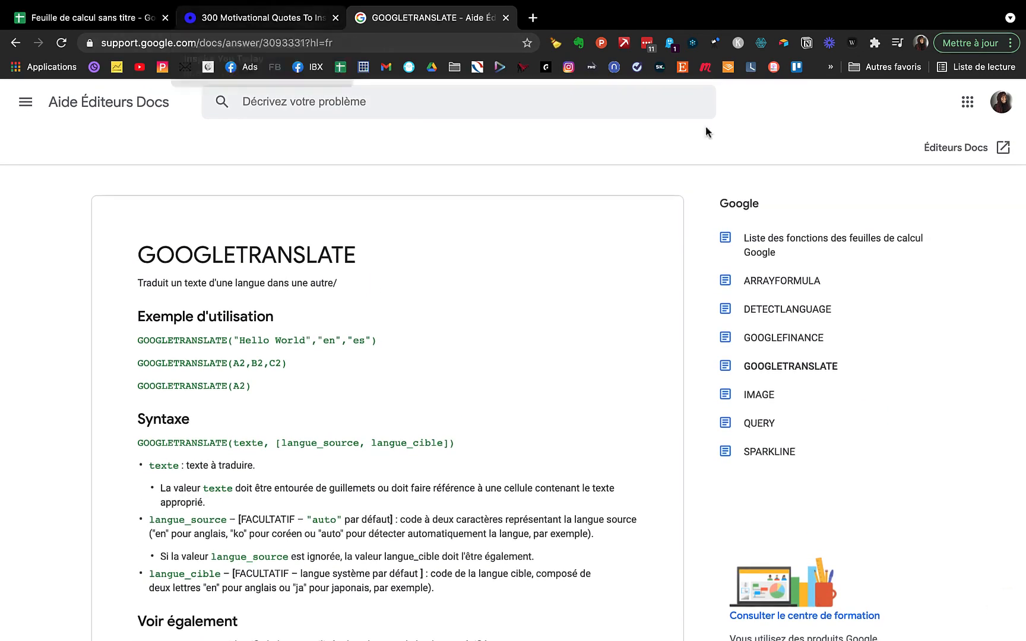
scroll(639, 343, "down", 2)
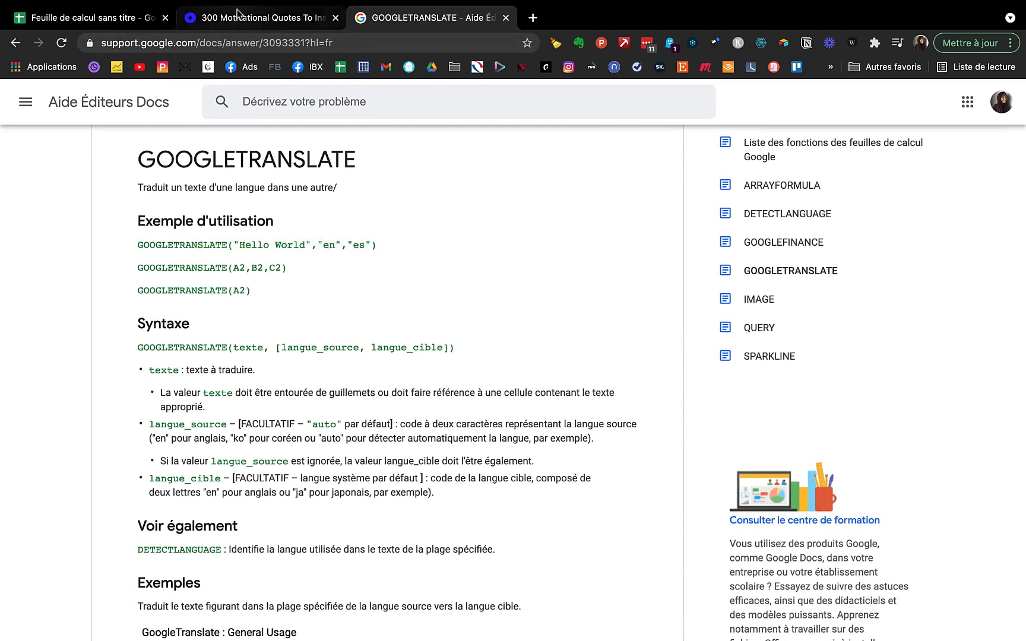
left_click(243, 18)
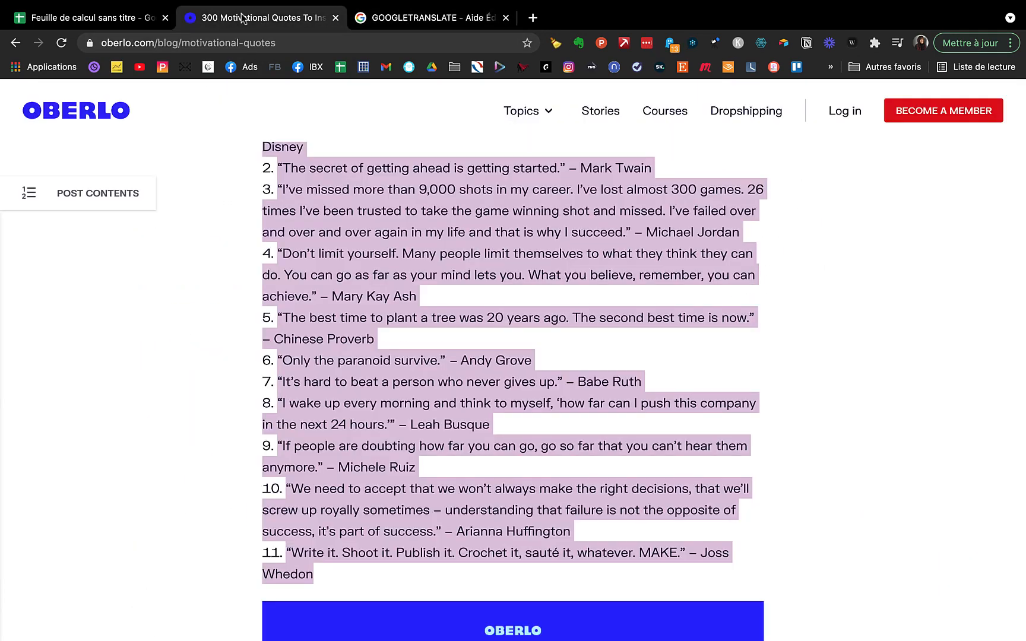
left_click(97, 17)
Copy the Dutch translation formula from E1 into cell F1
left_click(780, 241)
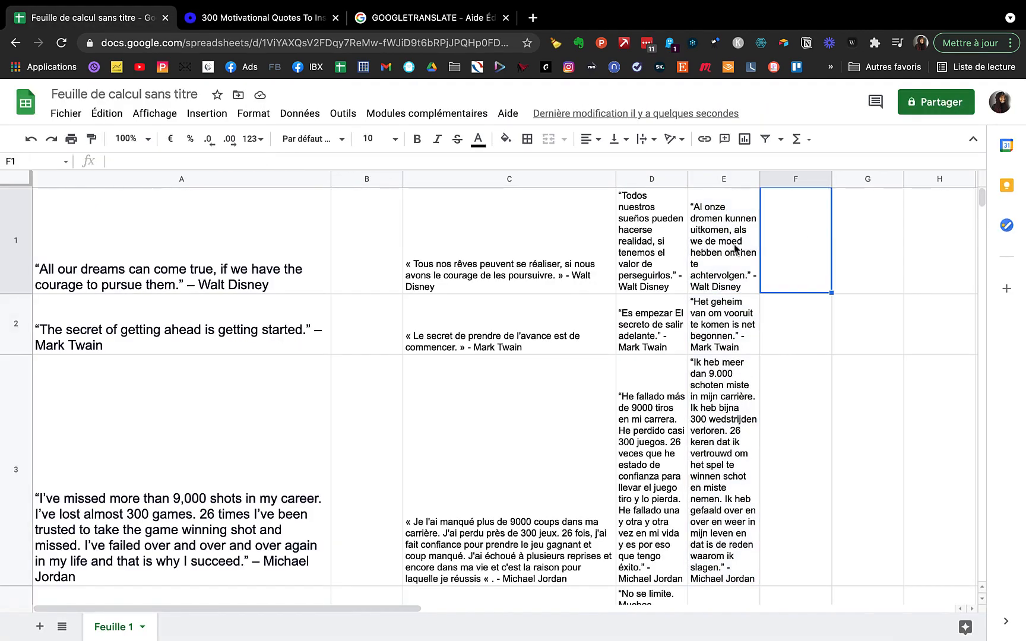
left_click(736, 250)
key("ctrl+c")
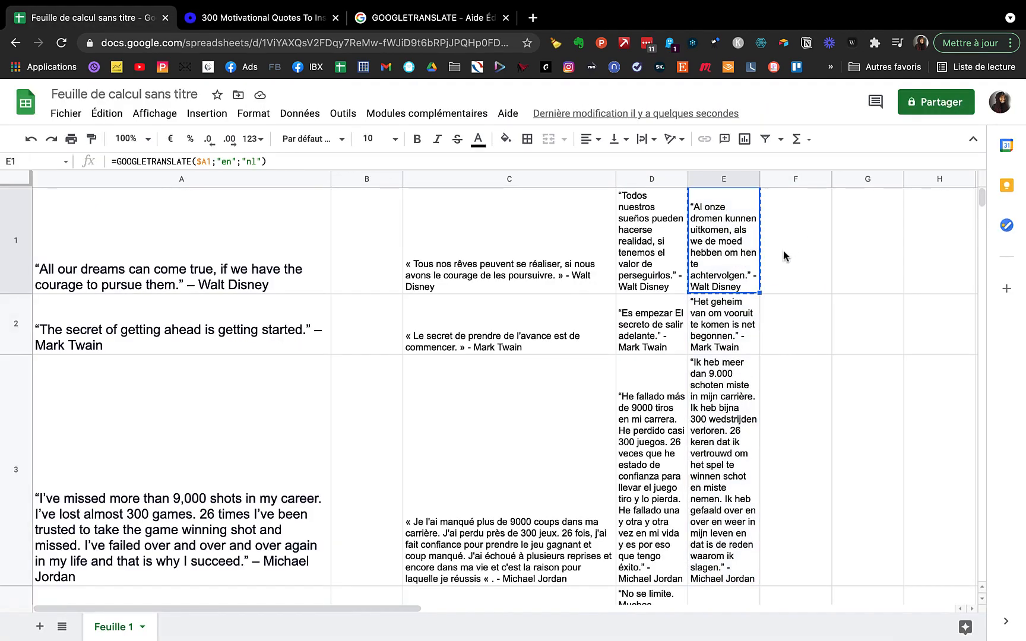
left_click(783, 256)
key("ctrl+v")
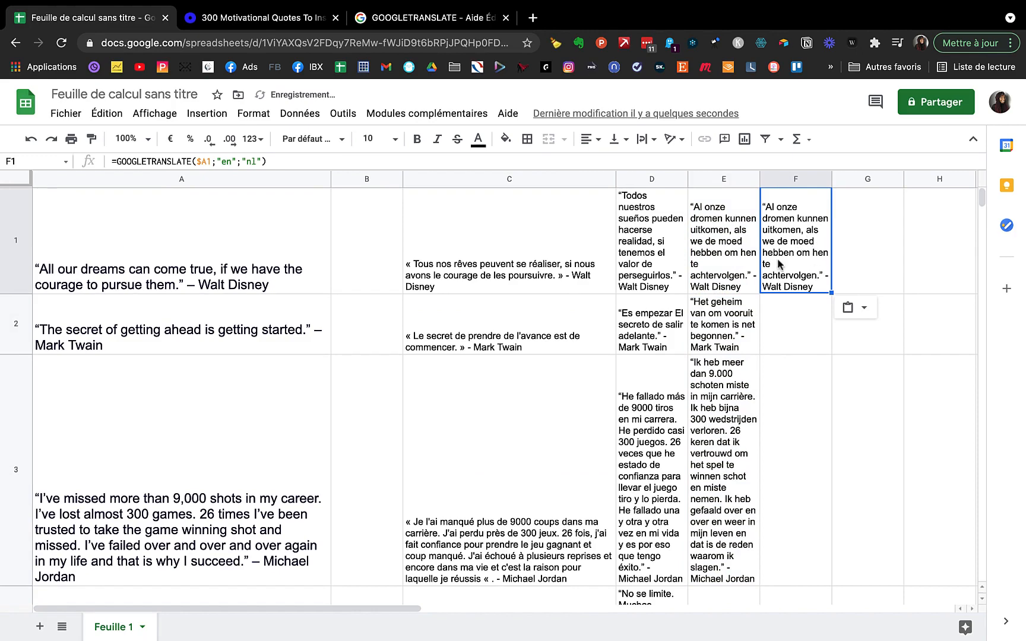
Change the target language in the F1 formula to Portuguese ("pt") and fill it down through cell F3
left_click(258, 161)
key("BackSpace")
key("BackSpace")
type("pt")
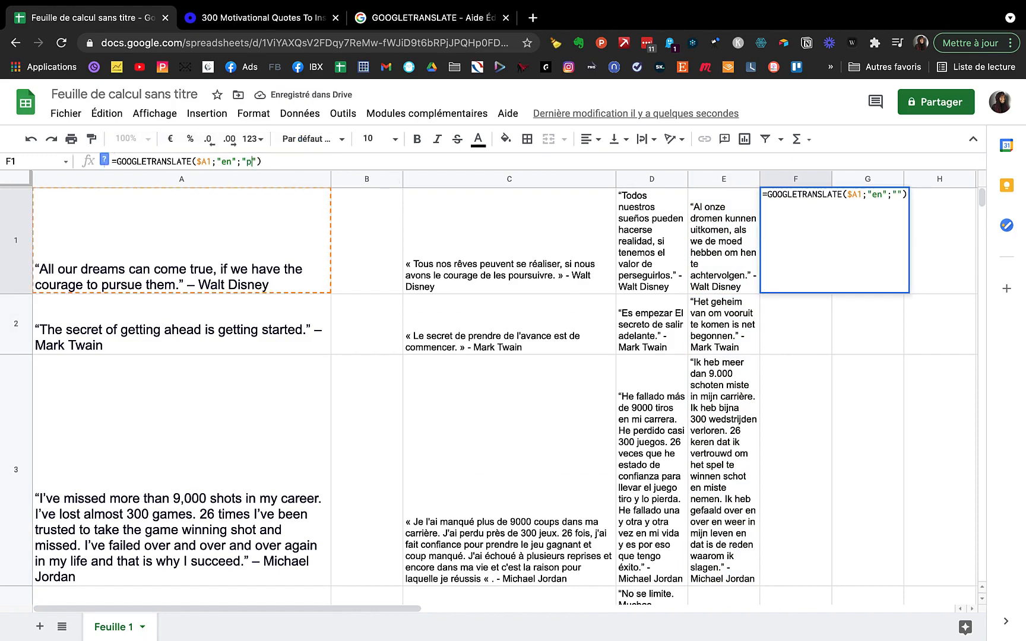
key("Return")
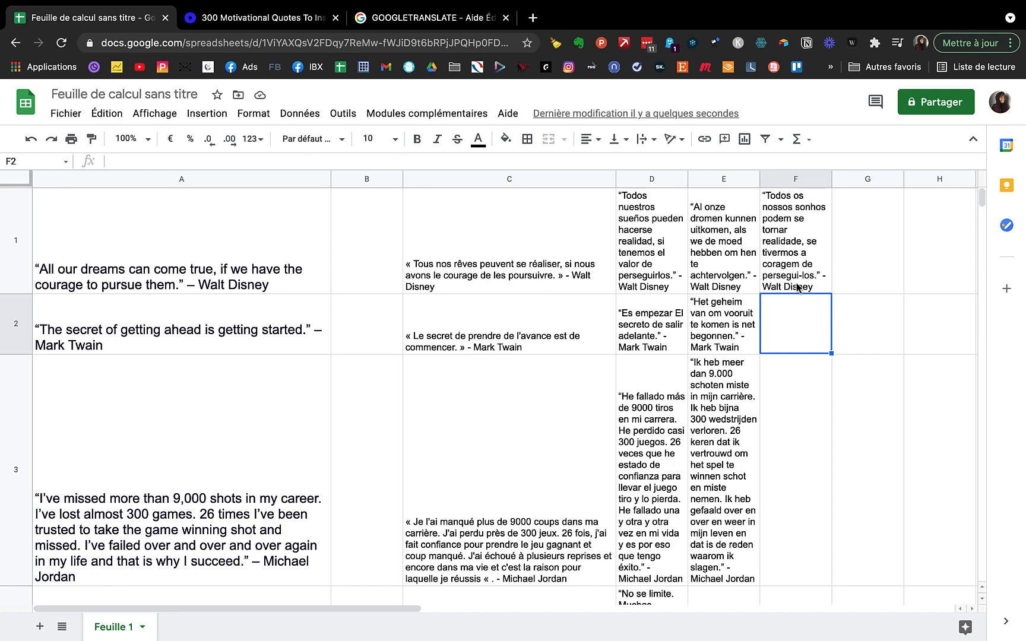
left_click(804, 249)
left_click_drag(831, 292, 822, 446)
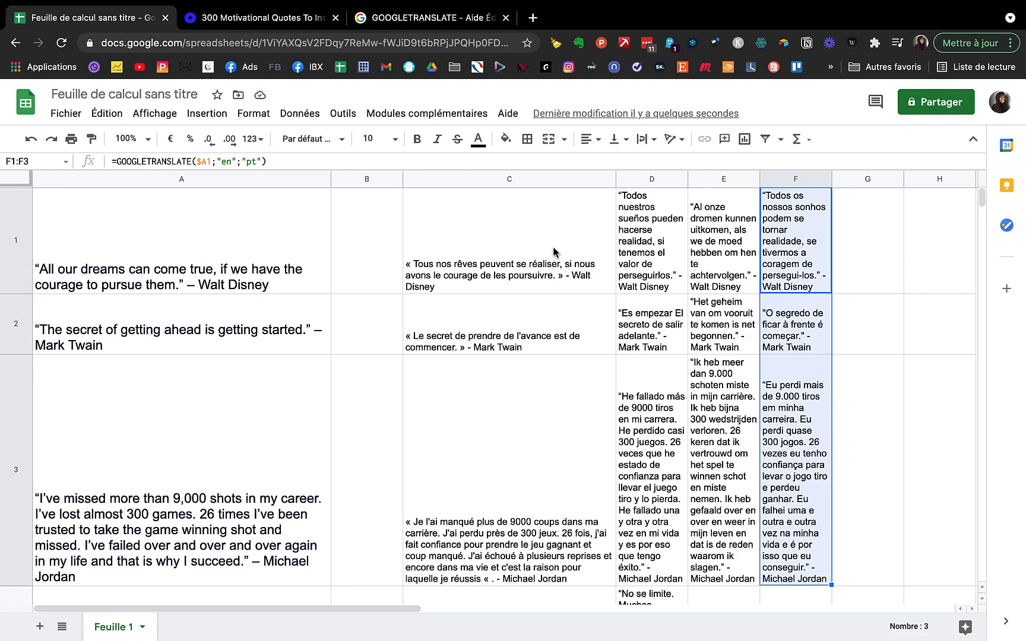
Copy the French translation formula from C1 into cell B1 of a new sheet
left_click(520, 246)
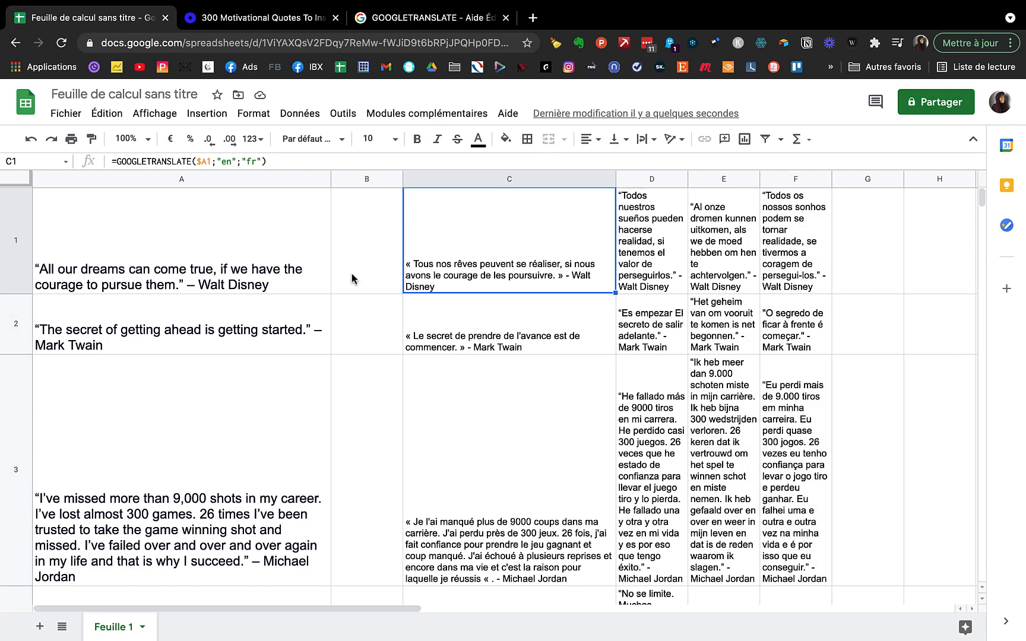
key("super+c")
left_click(39, 627)
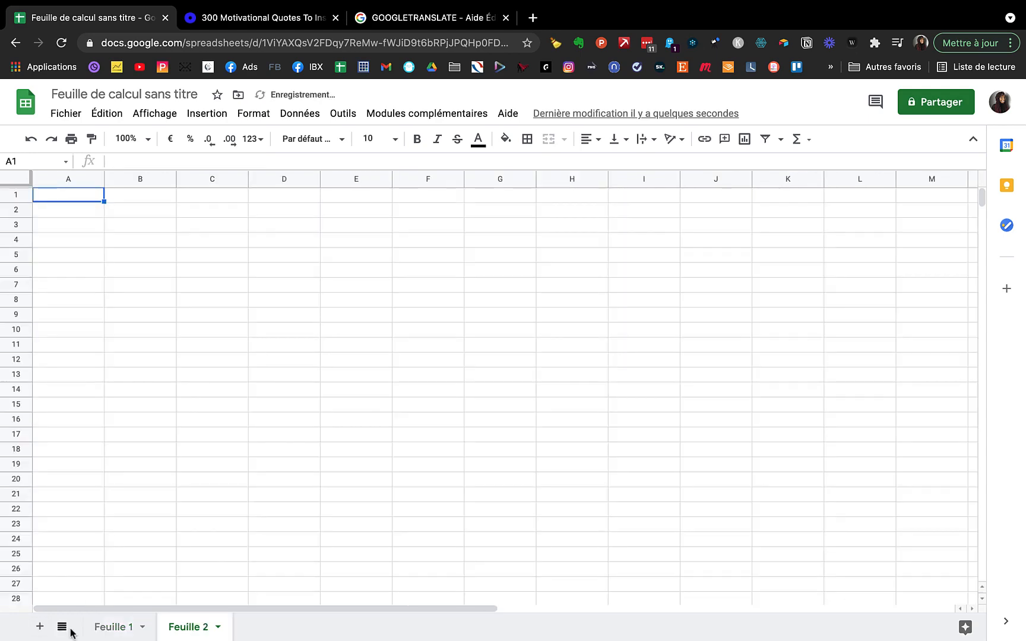
left_click(130, 196)
key("super+v")
Enter "je vais bien", "Merci", "Au revoir", "Comment allez vous", "Dormir" and "Rêver" in cells A1 to A6 of the new sheet
left_click(92, 240)
left_click(88, 196)
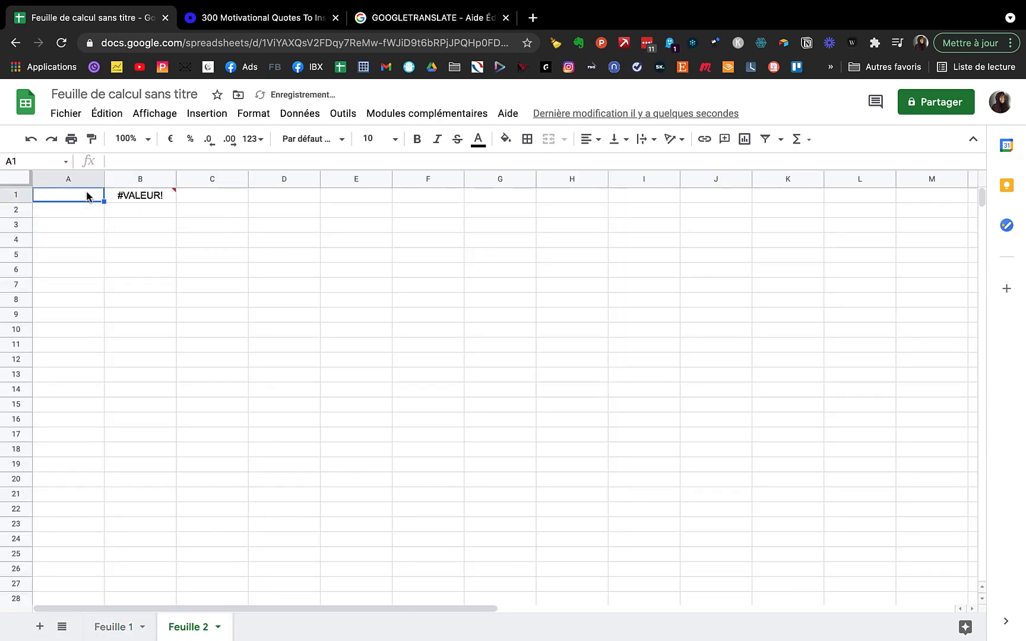
type("je")
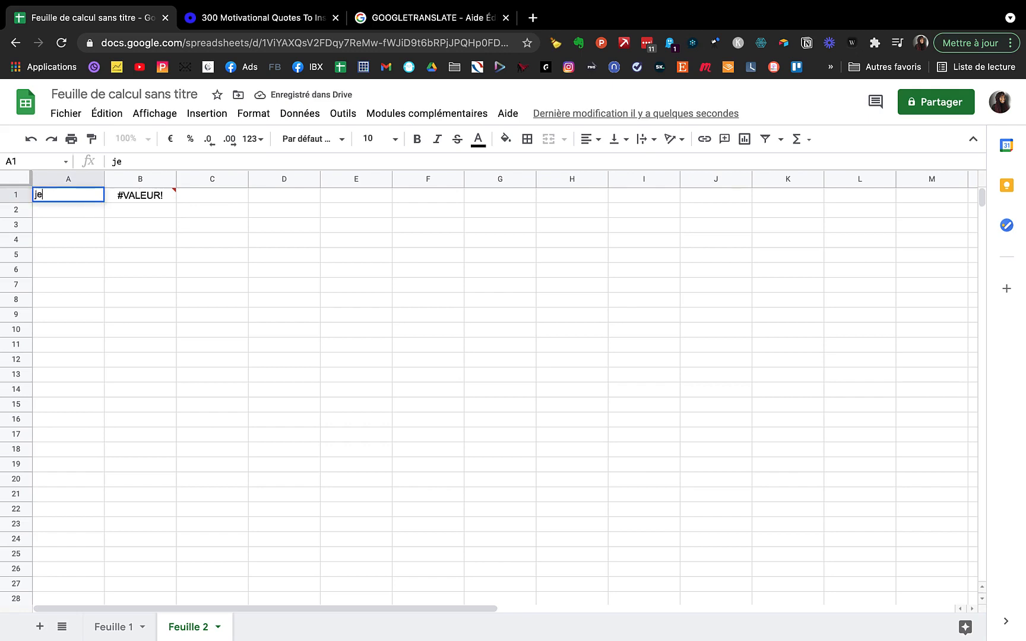
type(" vais bien")
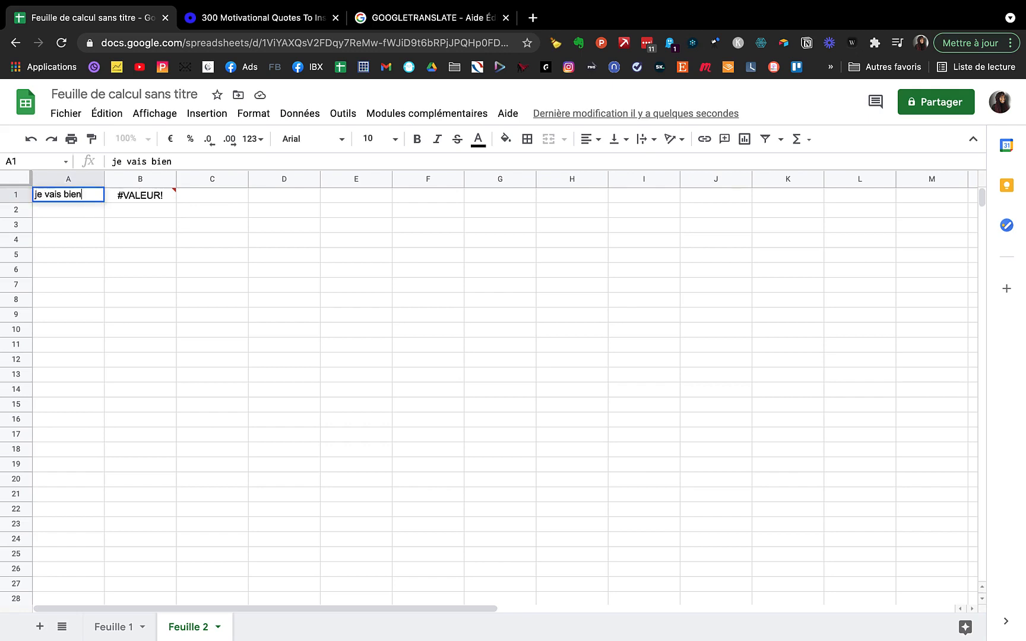
key("Return")
type("Merci")
key("Return")
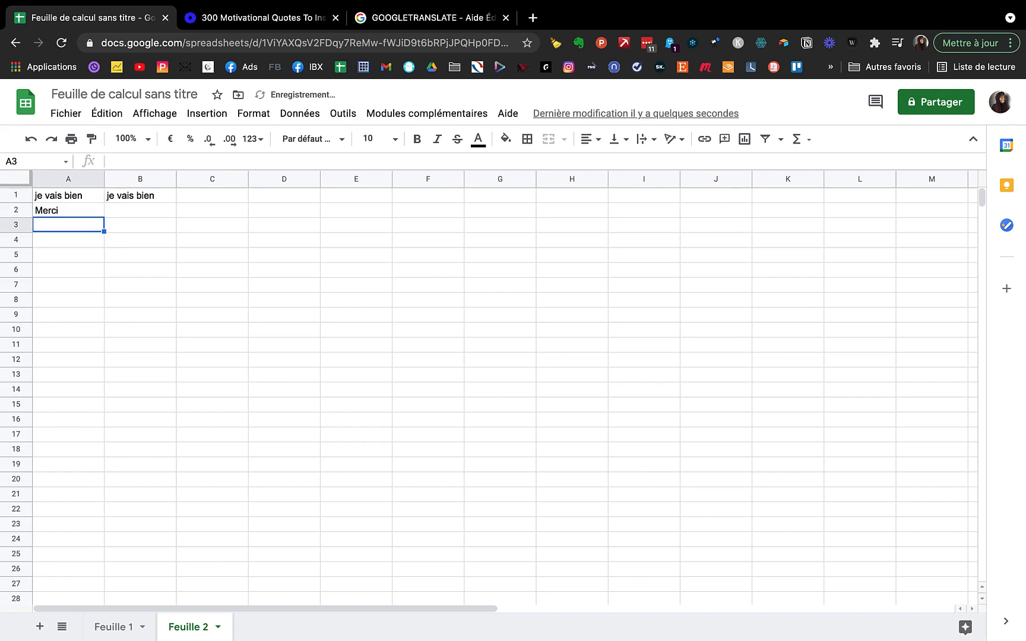
type("Au revoir")
key("Return")
type("C")
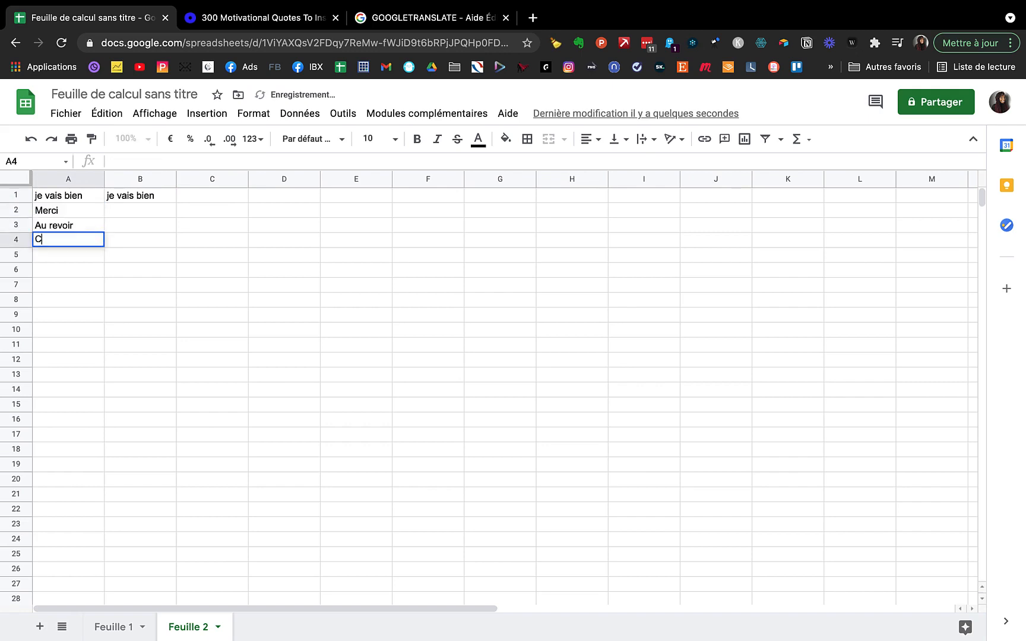
type("omment allez vous")
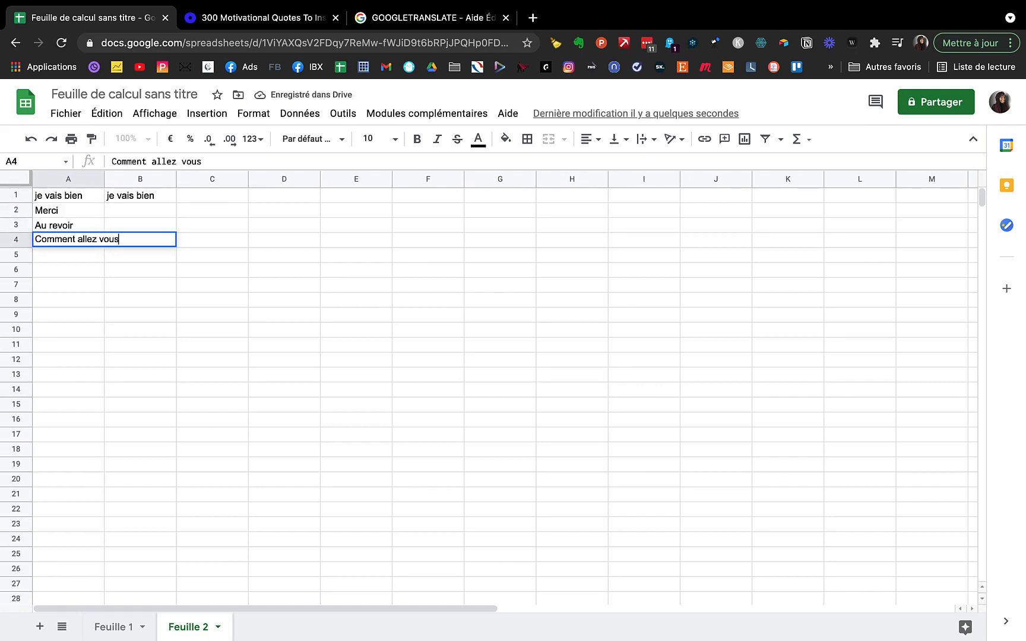
key("Return")
type("Dormir")
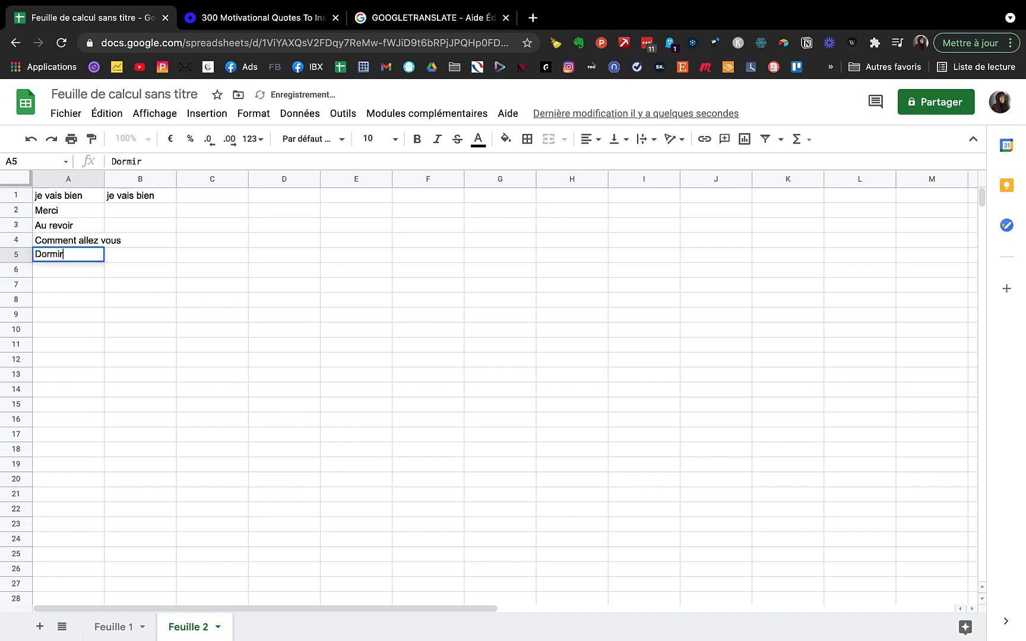
key("Return")
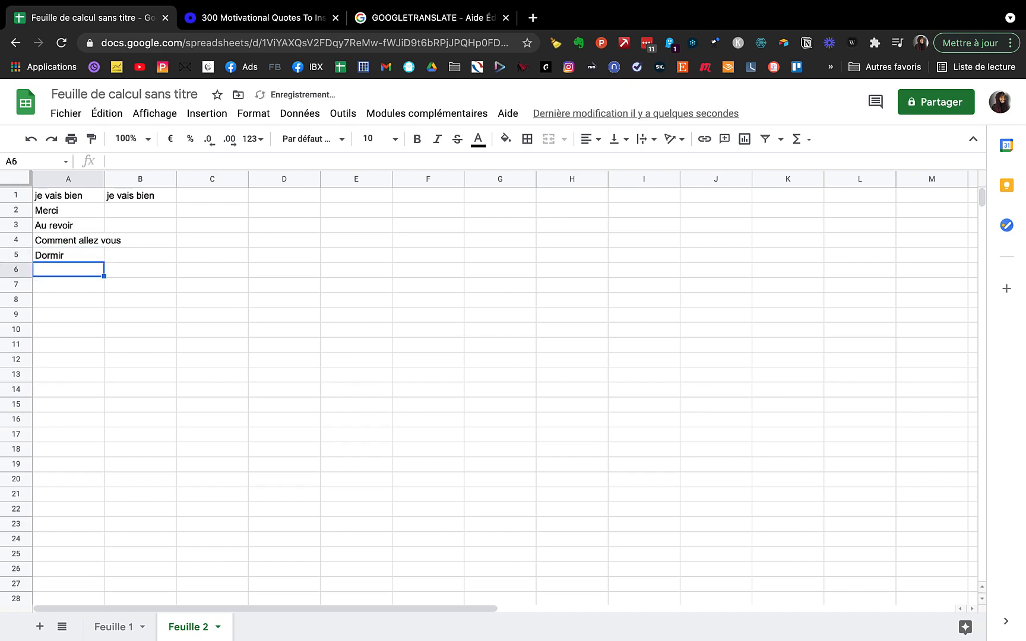
type("Rêver")
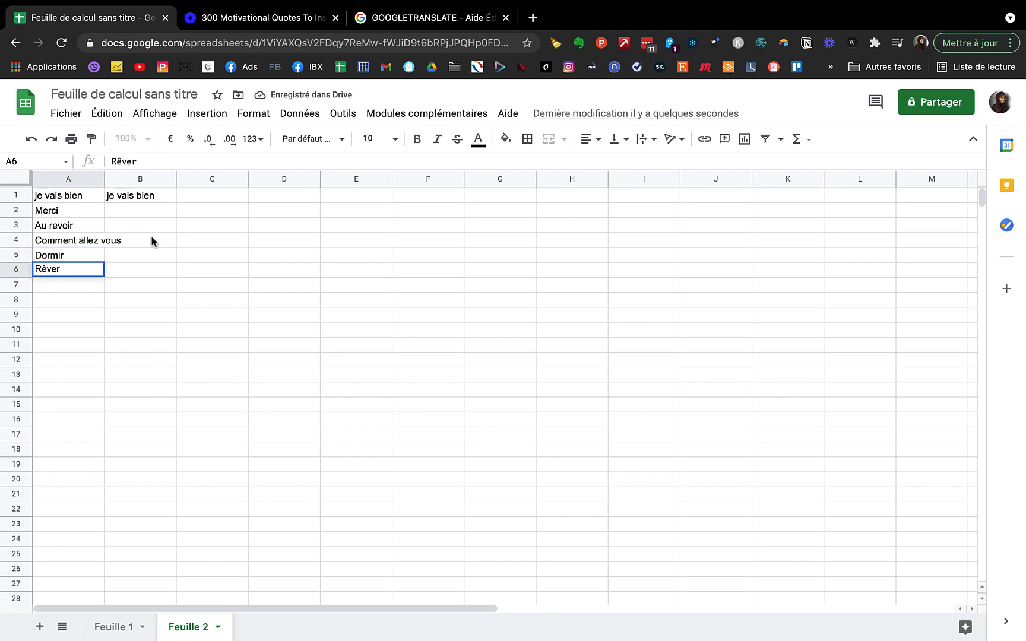
left_click(146, 238)
Change the GOOGLETRANSLATE formula in B1 to translate from French ("fr") to Portuguese ("pt")
left_click(133, 200)
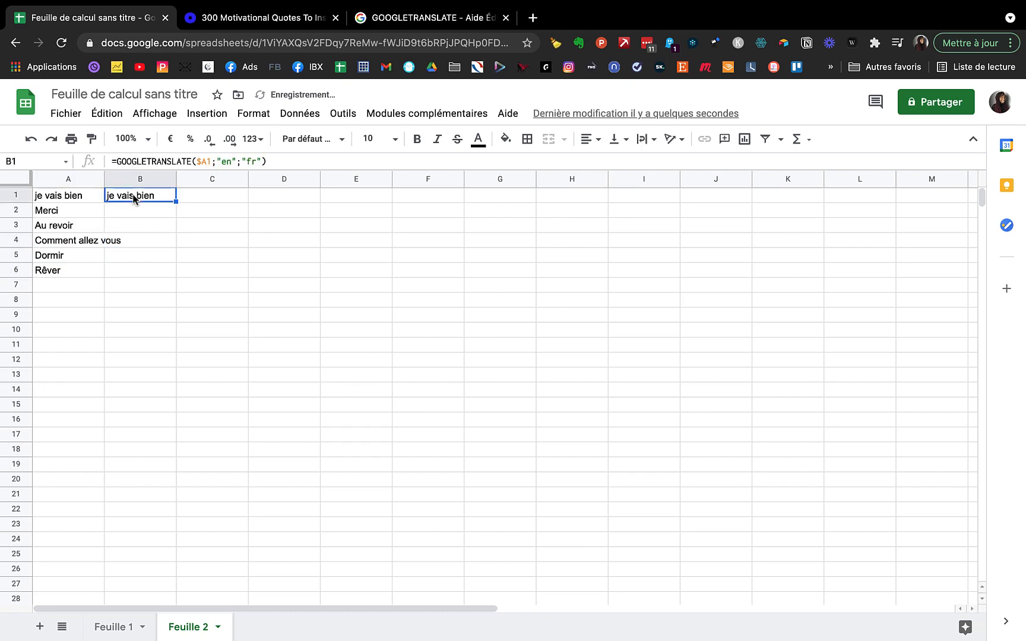
double_click(225, 161)
key("BackSpace")
type("fr")
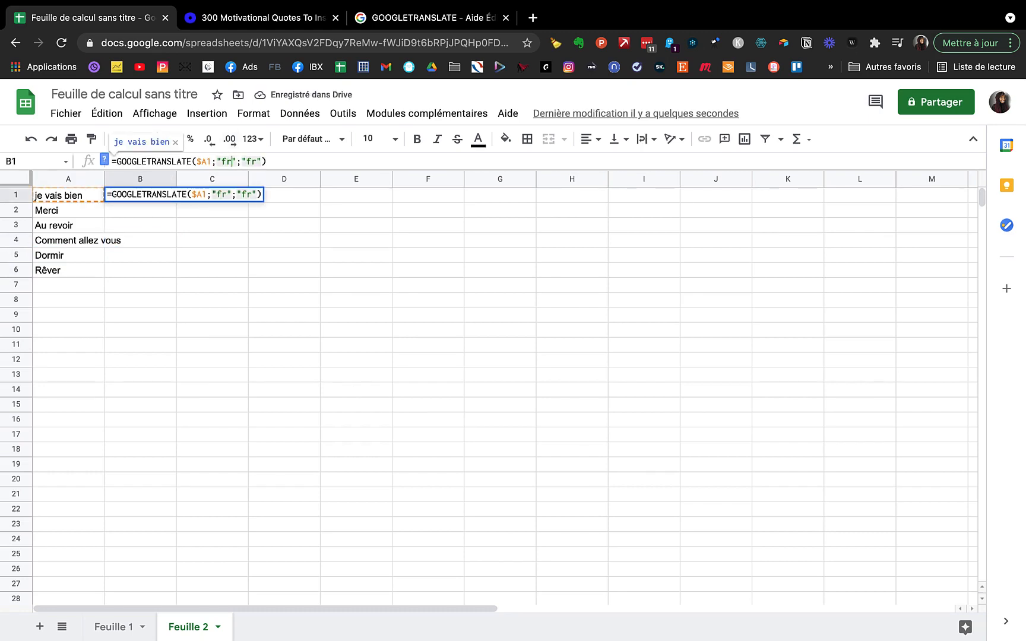
double_click(252, 161)
key("BackSpace")
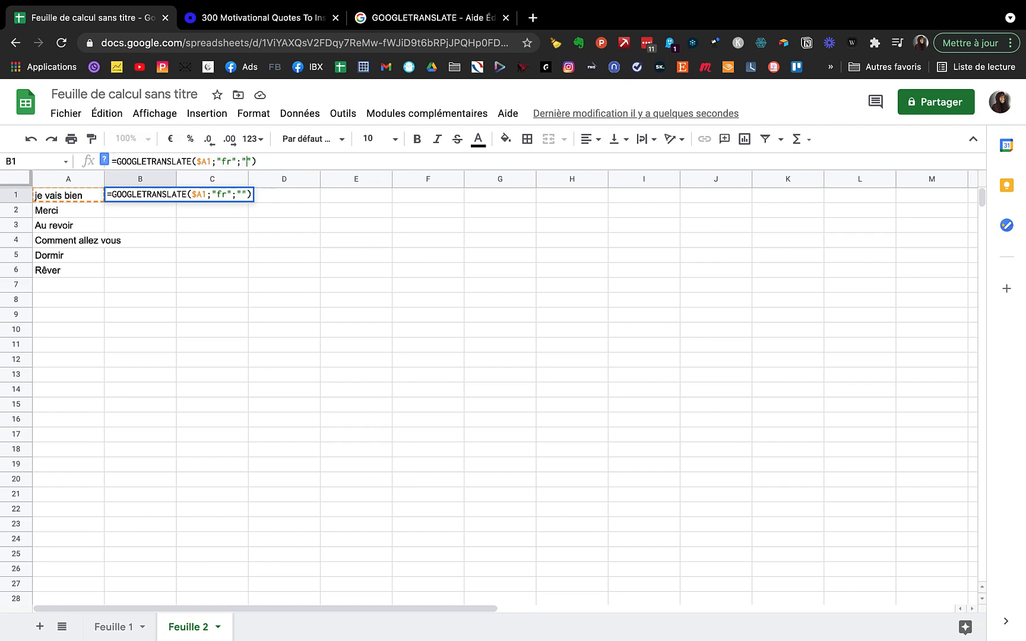
type("pt")
key("Return")
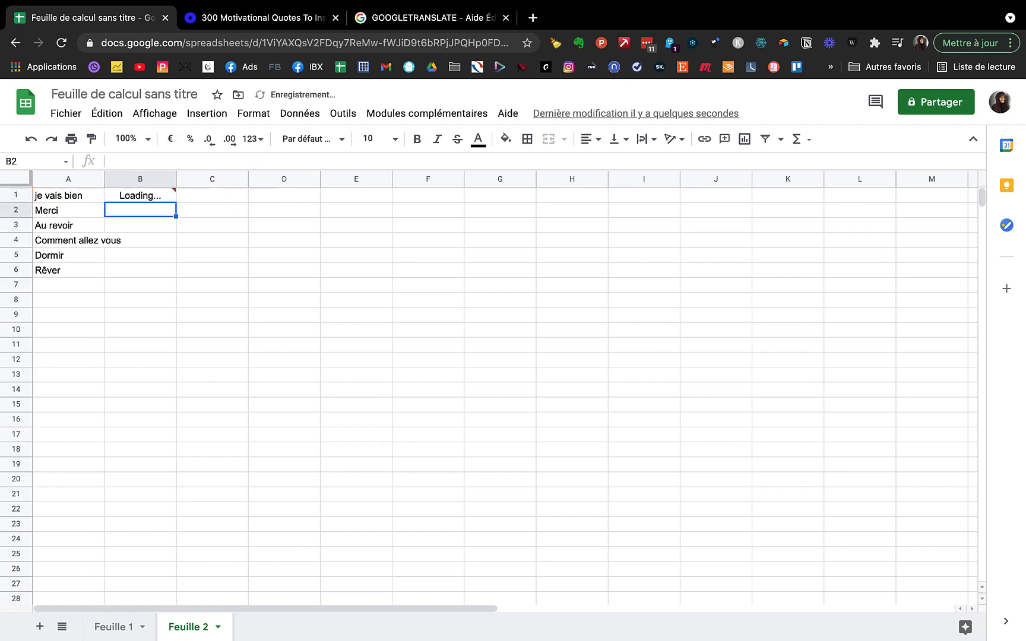
Fill the French-to-Portuguese translation formula from B1 down through cell B6
left_click(154, 196)
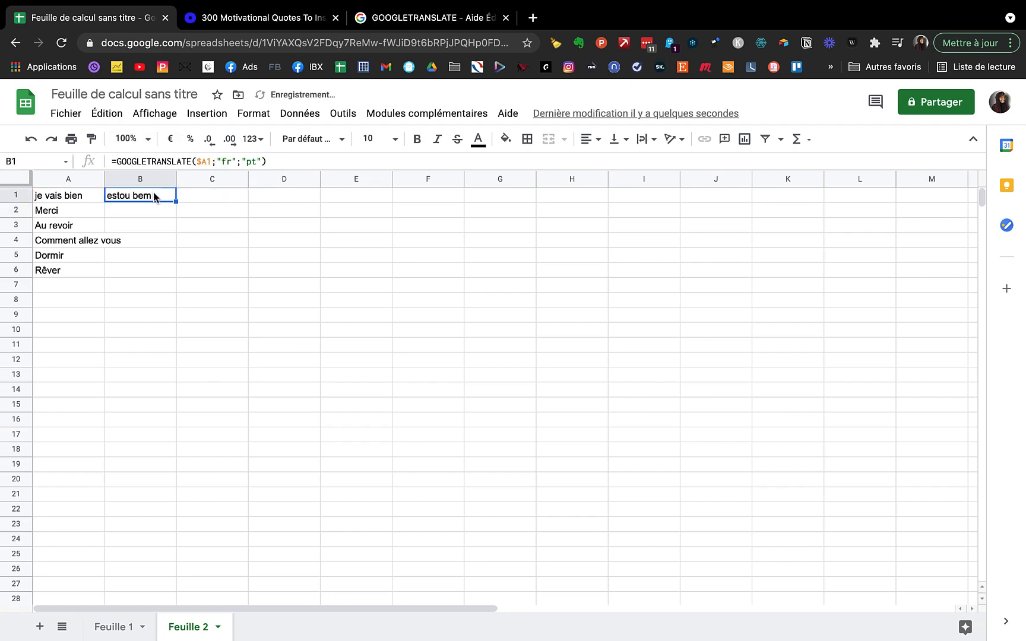
left_click_drag(176, 201, 176, 276)
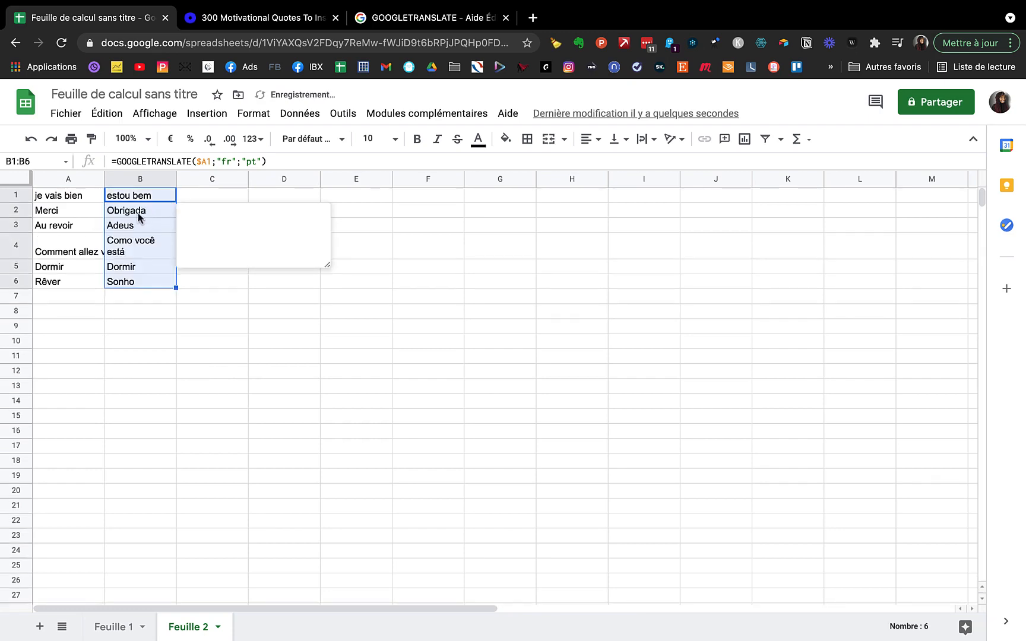
left_click(77, 229)
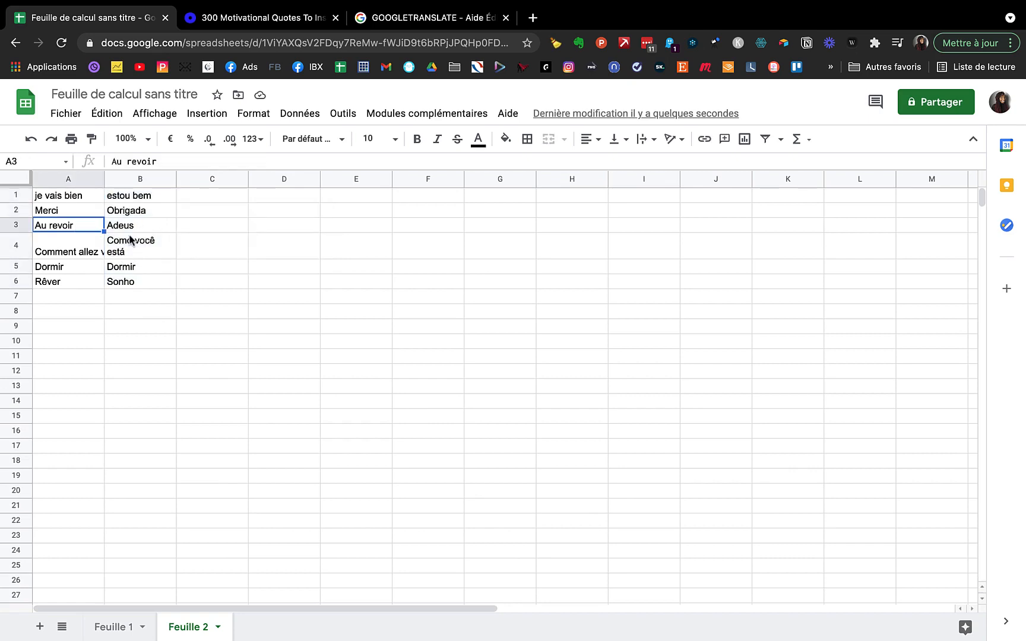
left_click(104, 180)
left_click(148, 196)
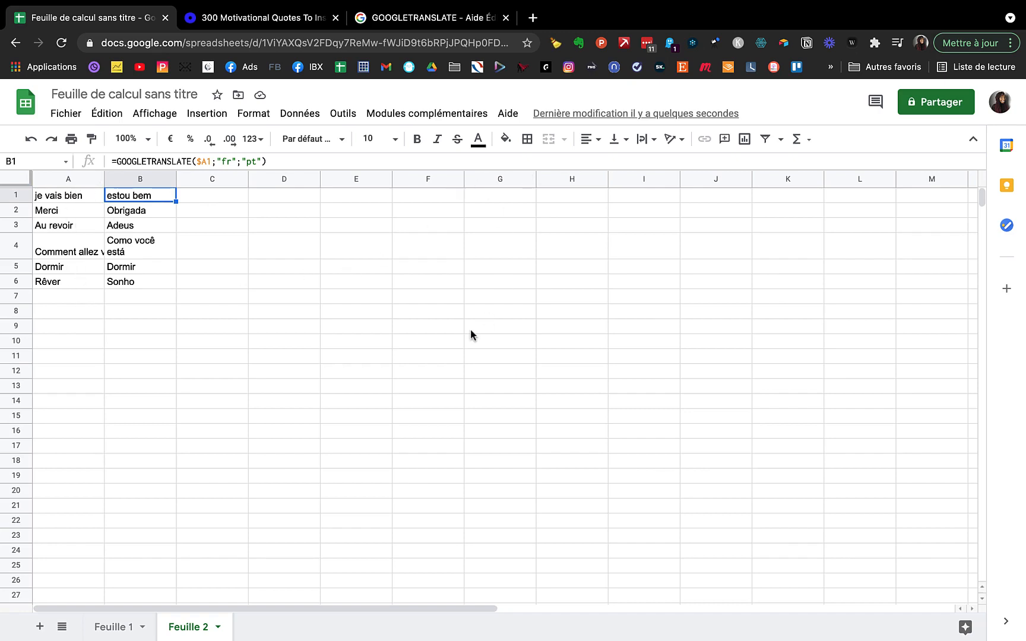
Open the DeepL translator in a new browser tab
left_click(532, 17)
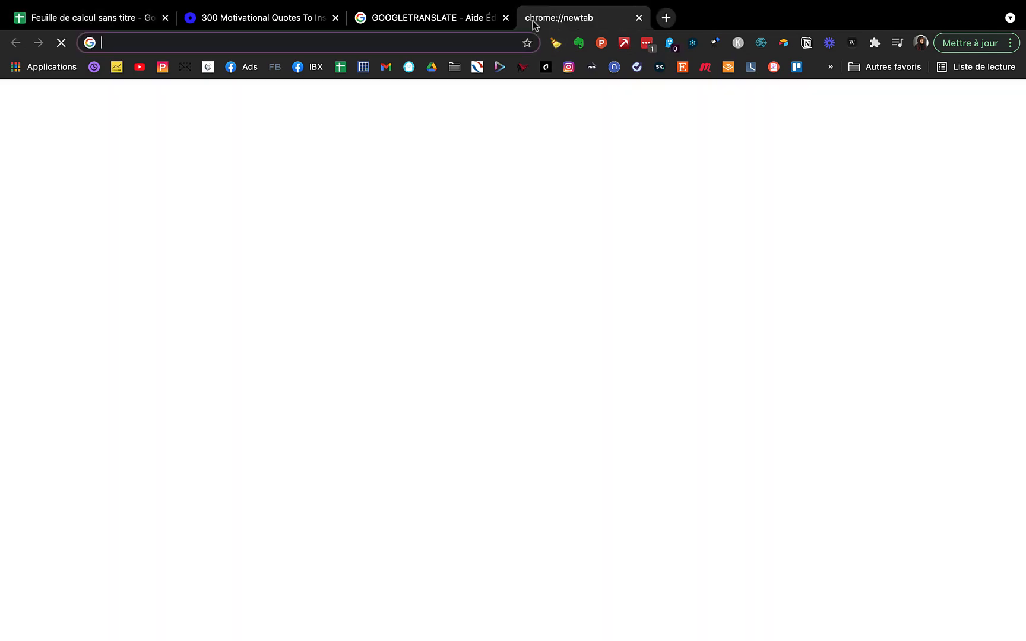
type("deep")
key("Return")
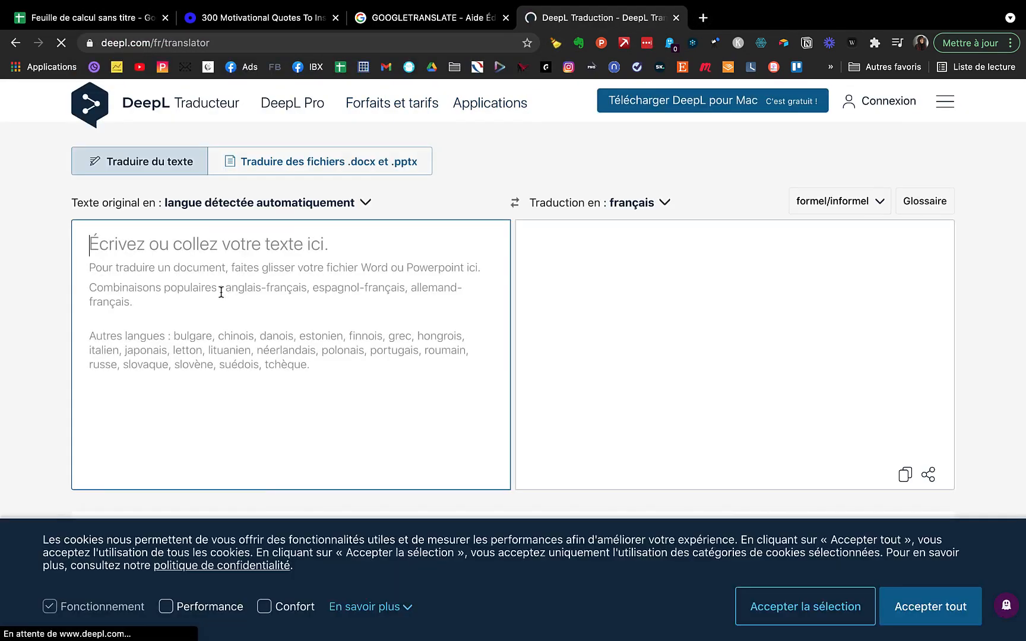
Copy motivational quotes 2 to 5 from the Oberlo article page
left_click(261, 24)
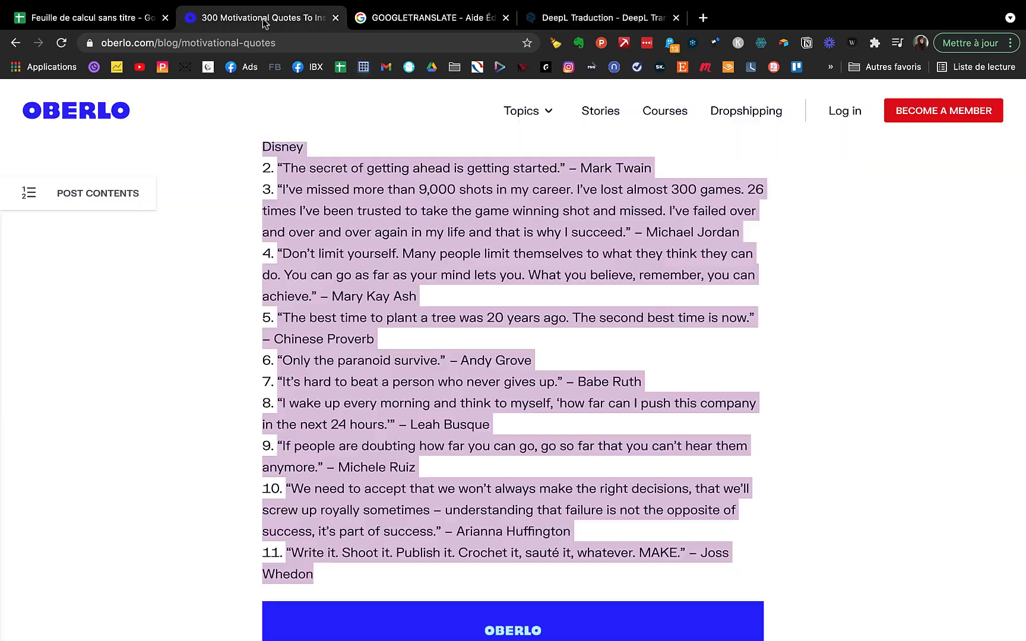
scroll(335, 247, "down", 1)
left_click(335, 247)
scroll(336, 234, "up", 1)
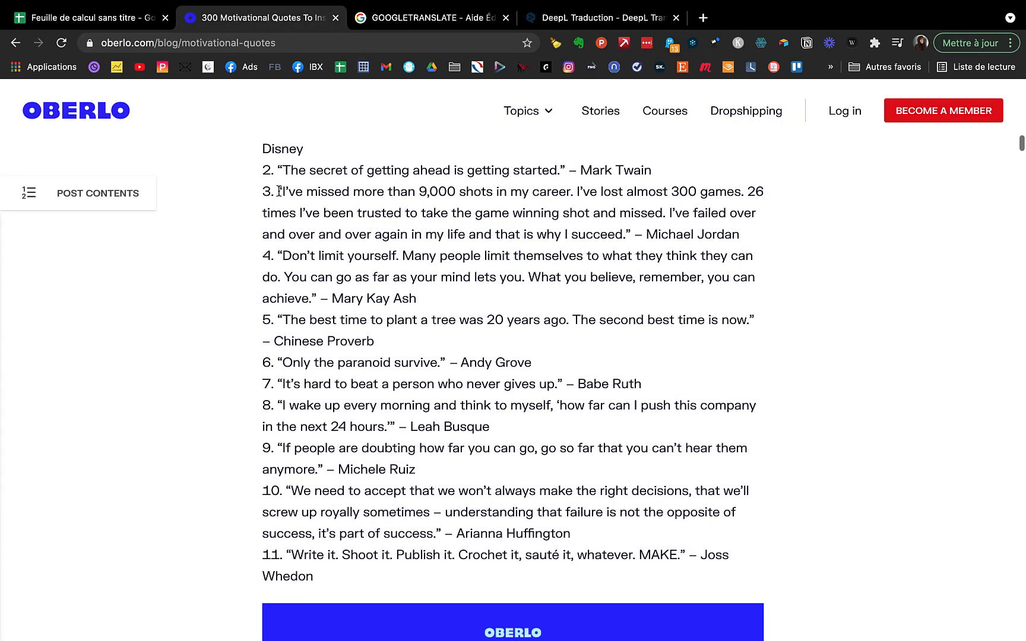
left_click_drag(266, 172, 407, 340)
key("super+c")
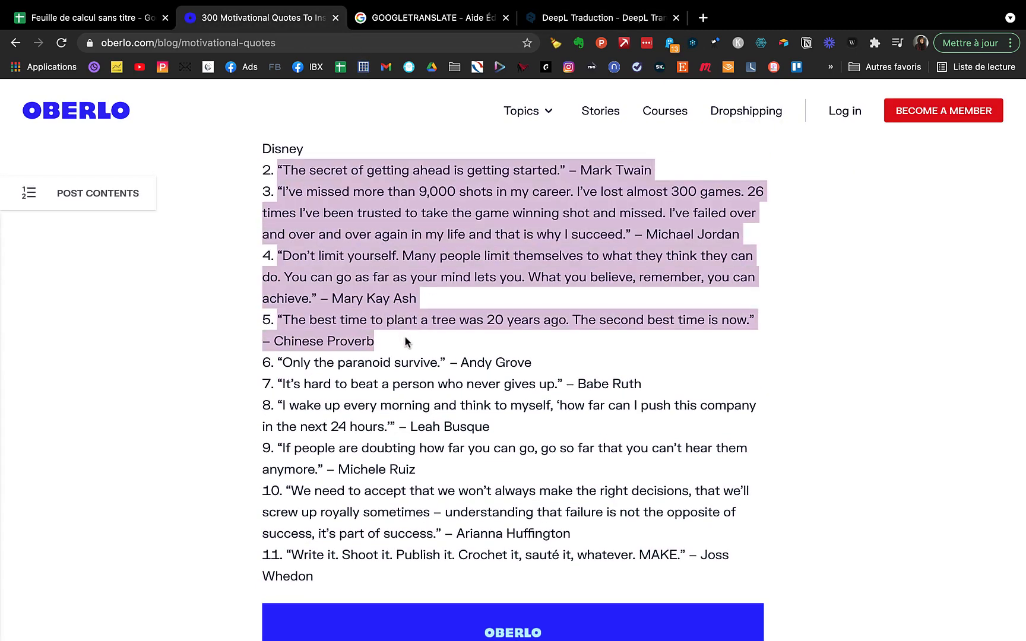
Paste the copied English quotes into DeepL to translate them into French, and read through the translation
left_click(600, 18)
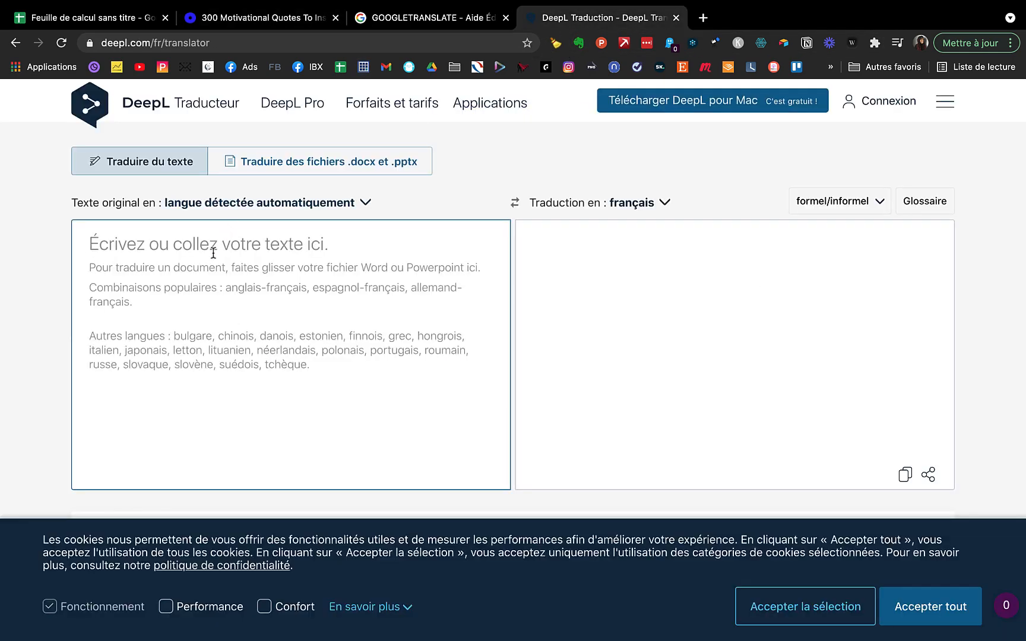
key("super+v")
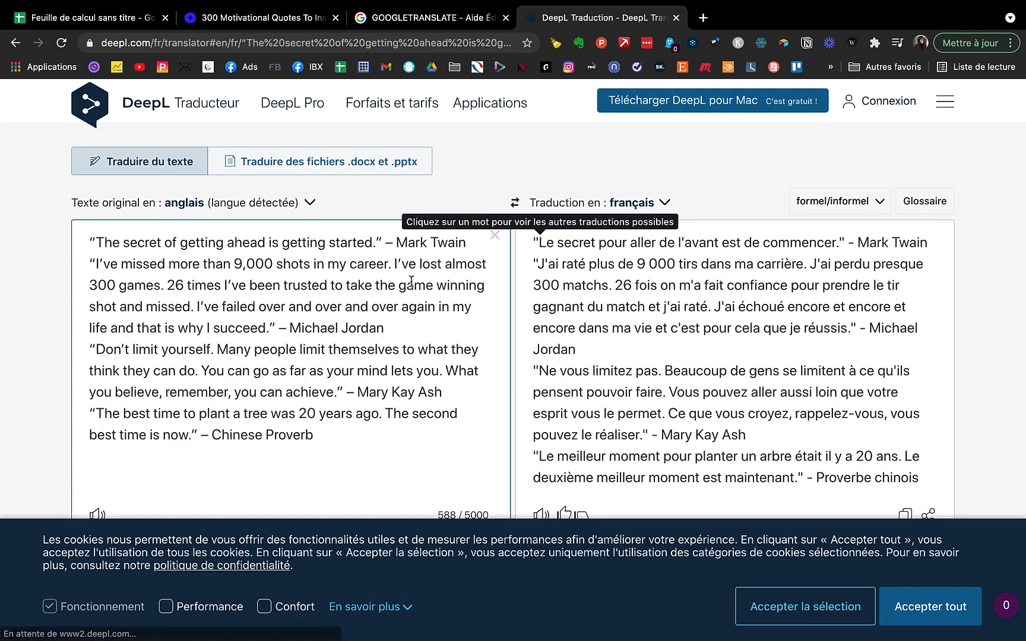
scroll(666, 390, "down", 2)
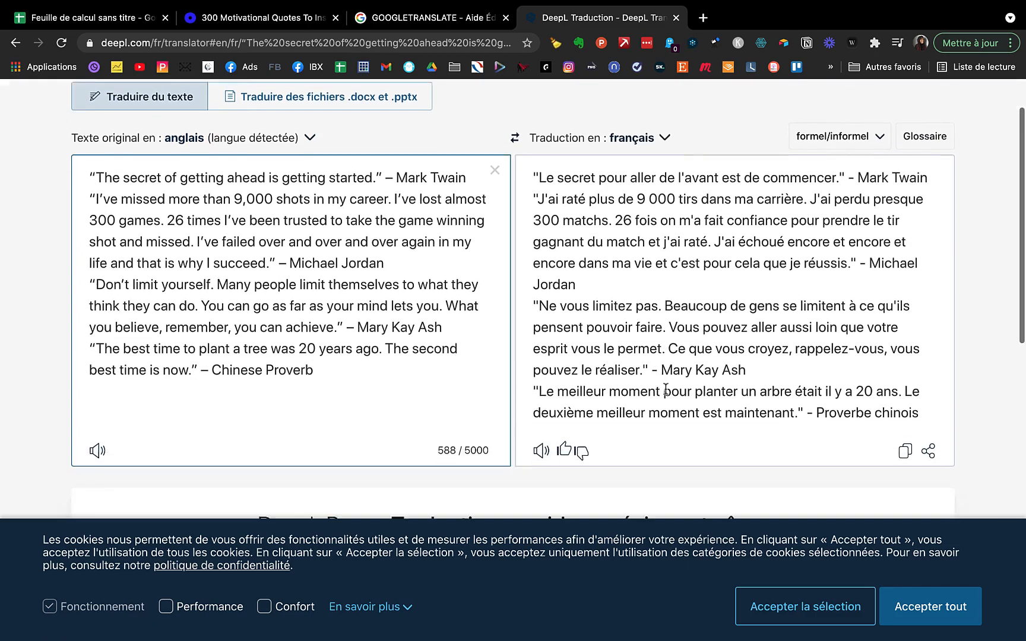
scroll(677, 351, "up", 2)
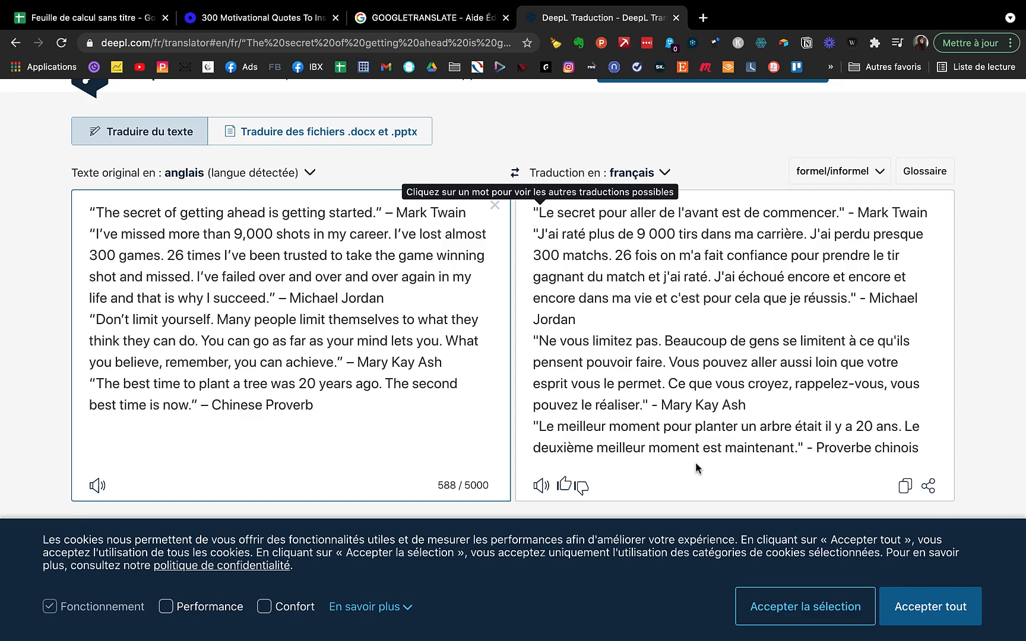
scroll(521, 347, "up", 1)
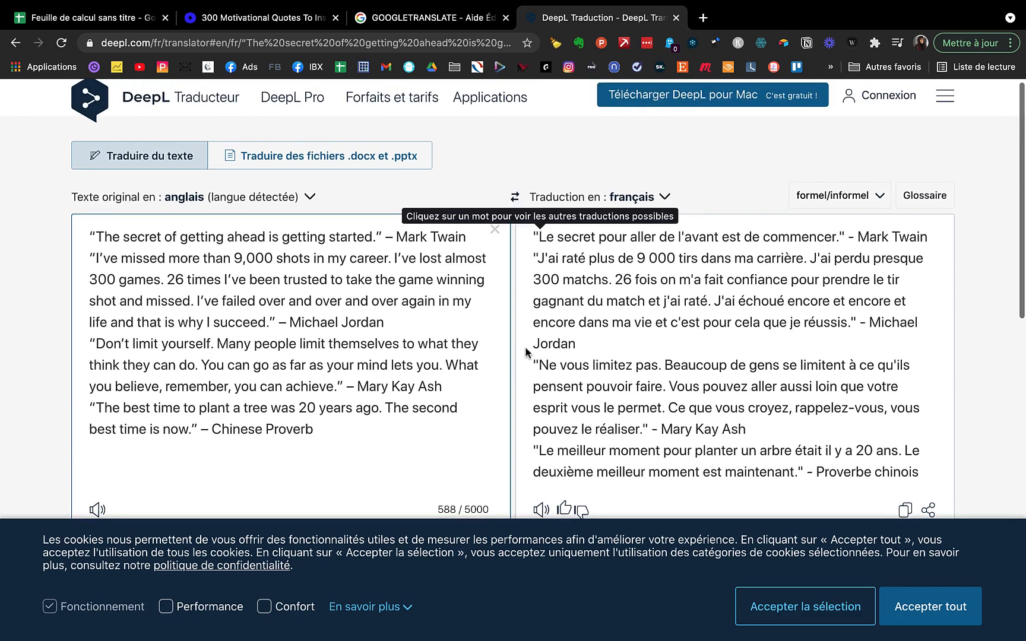
scroll(601, 333, "up", 1)
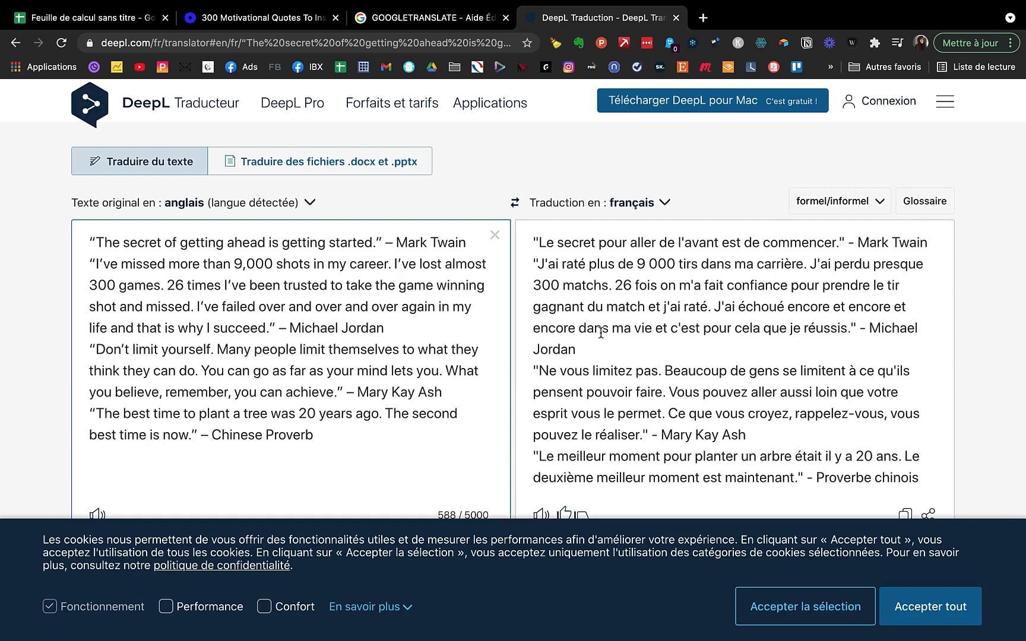
Switch back to the Google Sheets spreadsheet and review the French, Spanish, Dutch and Portuguese quote translations on sheet Feuille 1
left_click(440, 22)
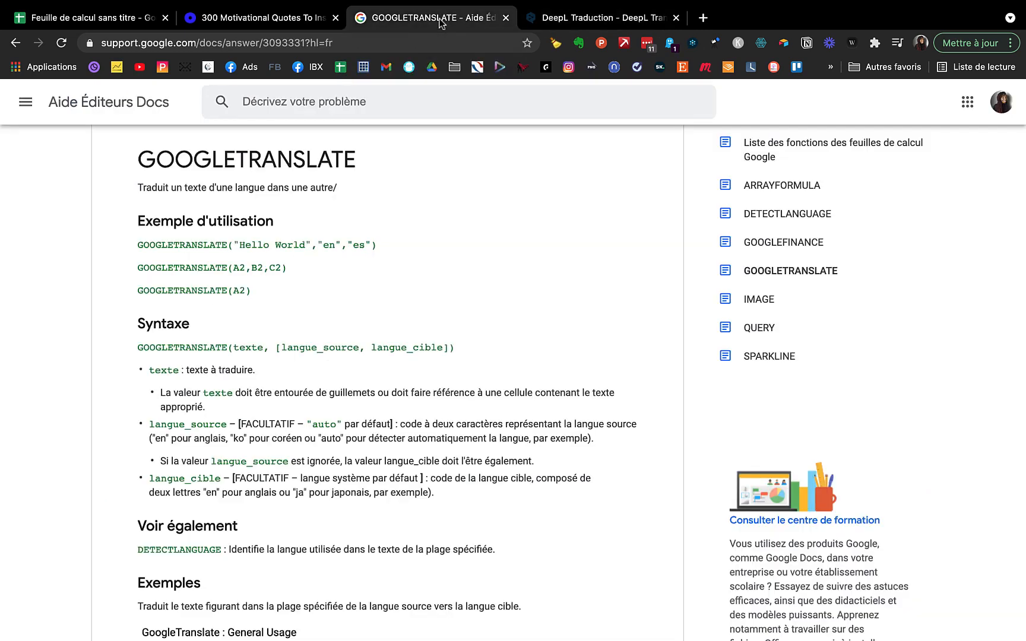
left_click(95, 22)
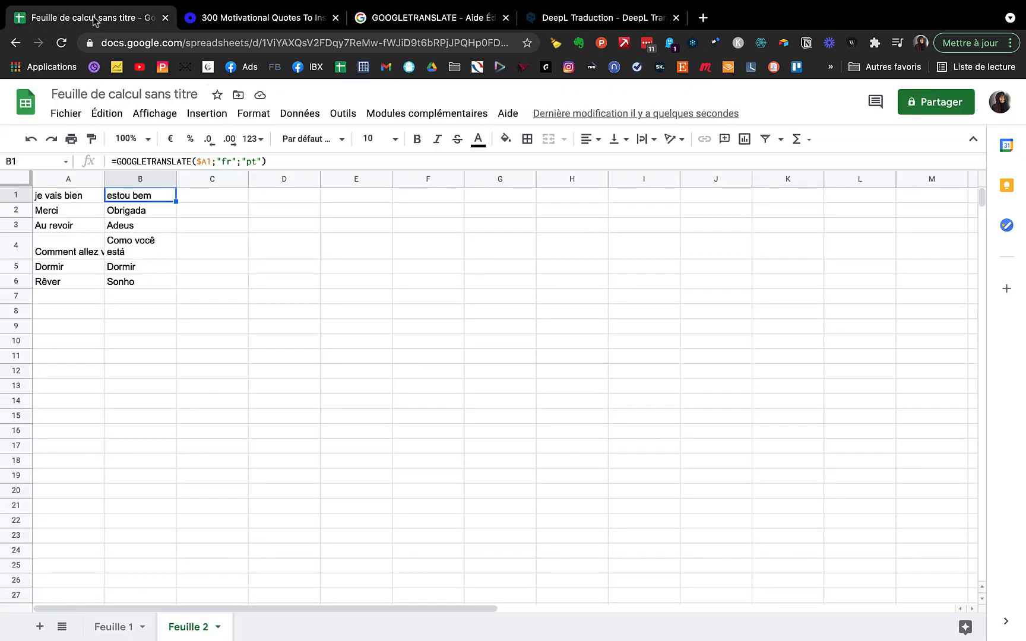
left_click(113, 627)
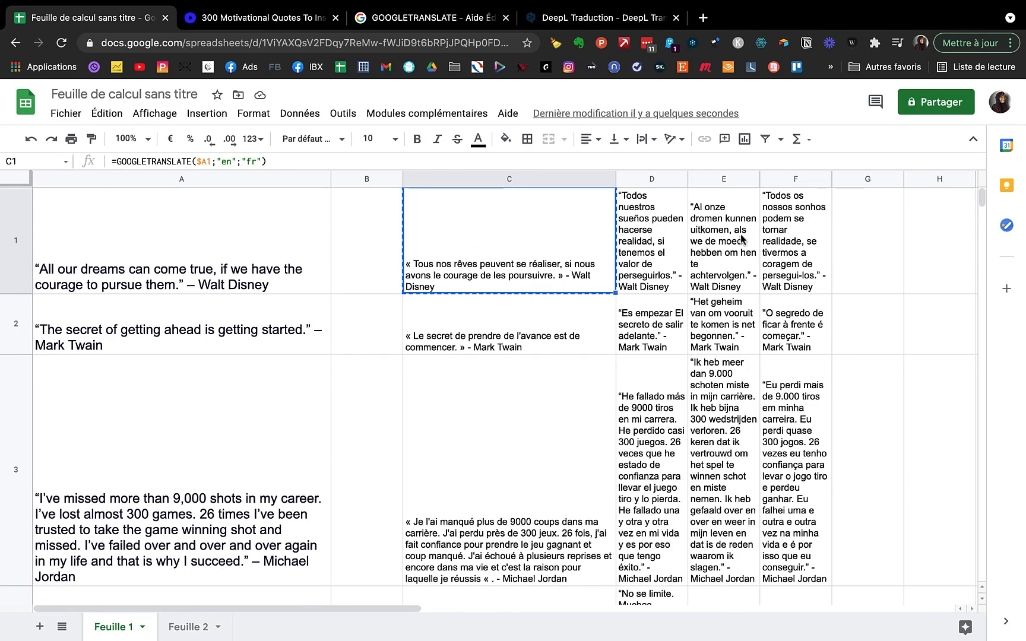
left_click(240, 319)
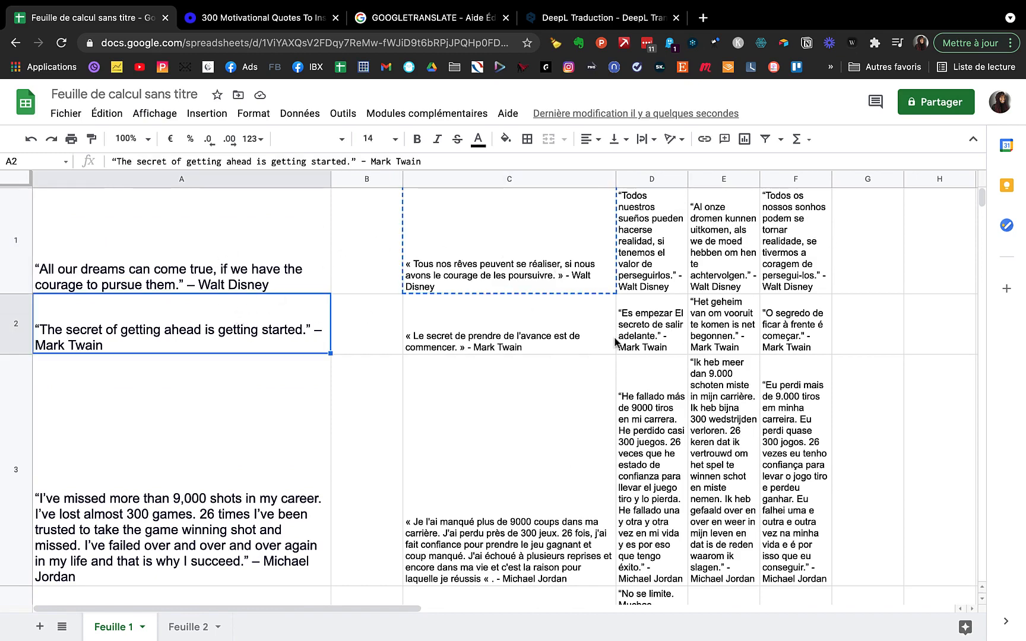
left_click(666, 322)
left_click(717, 322)
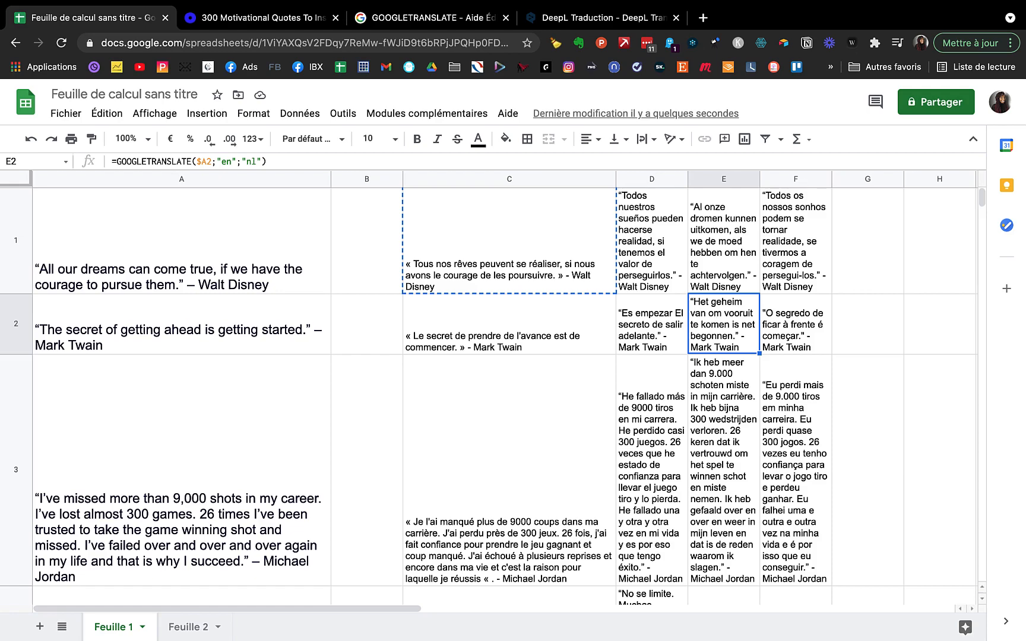
key("Right")
key("Right")
key("Left")
key("Left")
key("Down")
key("Down")
key("Down")
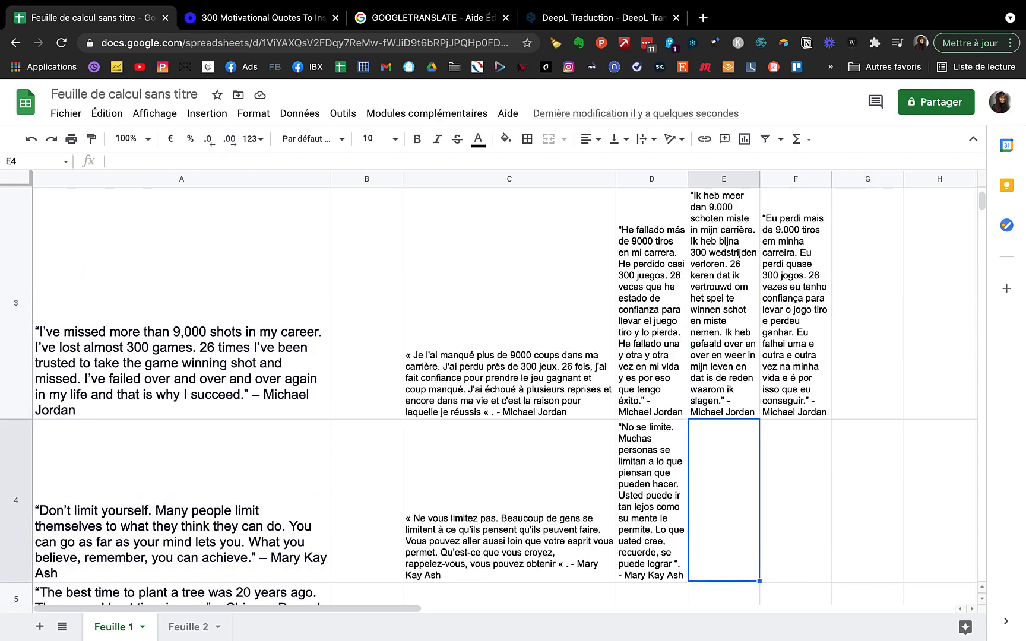
key("Left")
key("Down")
key("Left")
key("Down")
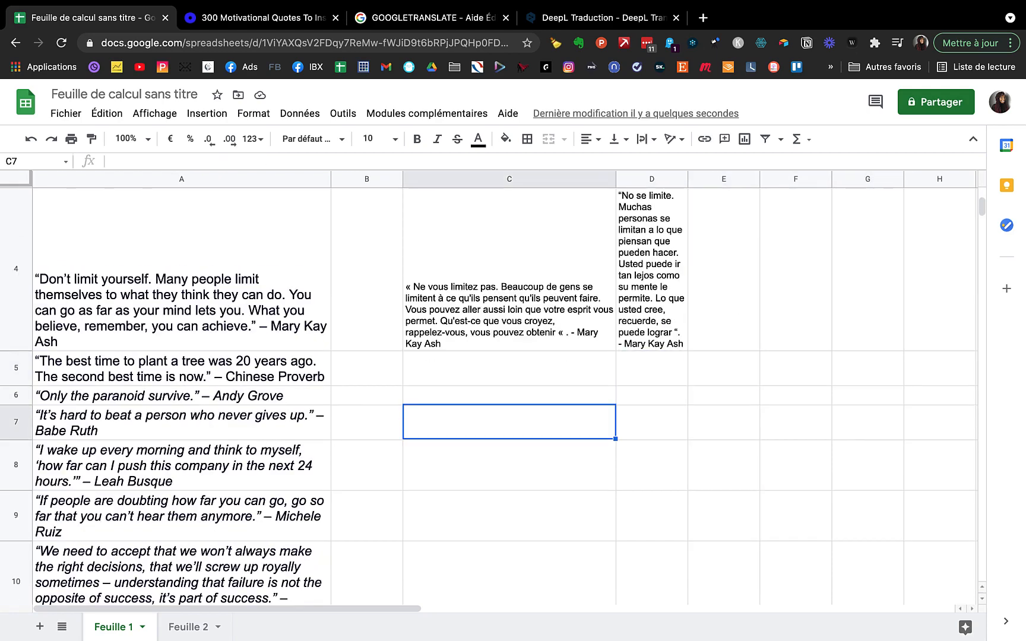